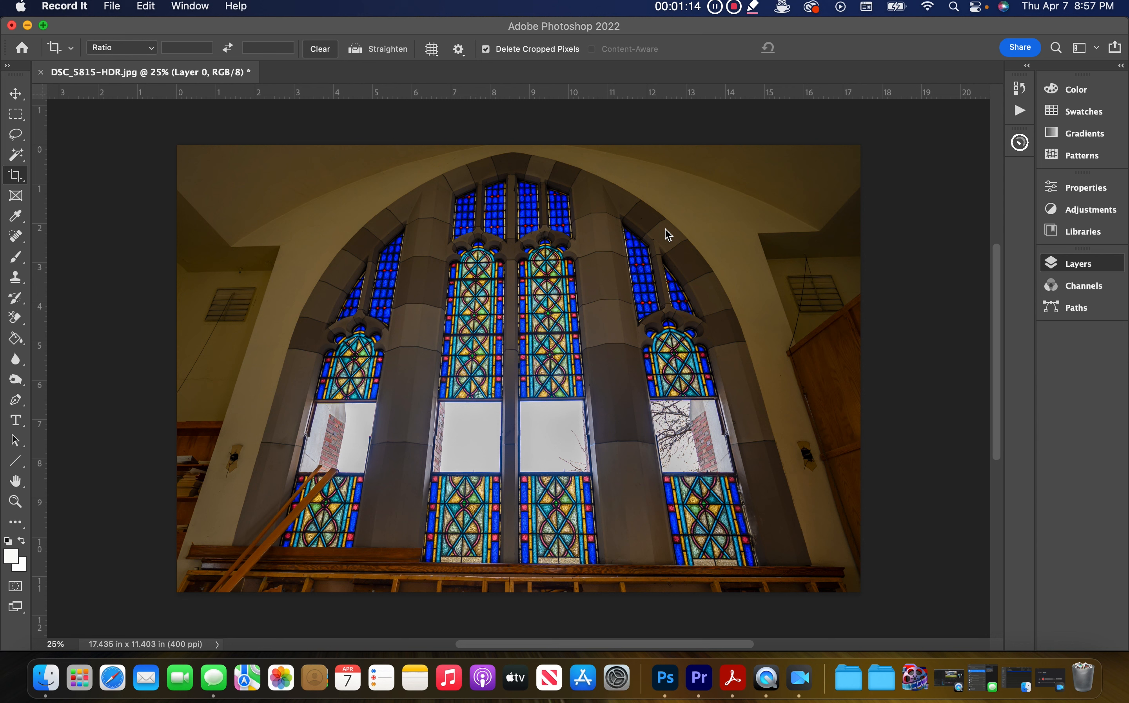
Step: Open the Layers panel and convert Layer 0 to a smart object
{"action": "left_click", "coordinate": [1090, 265]}
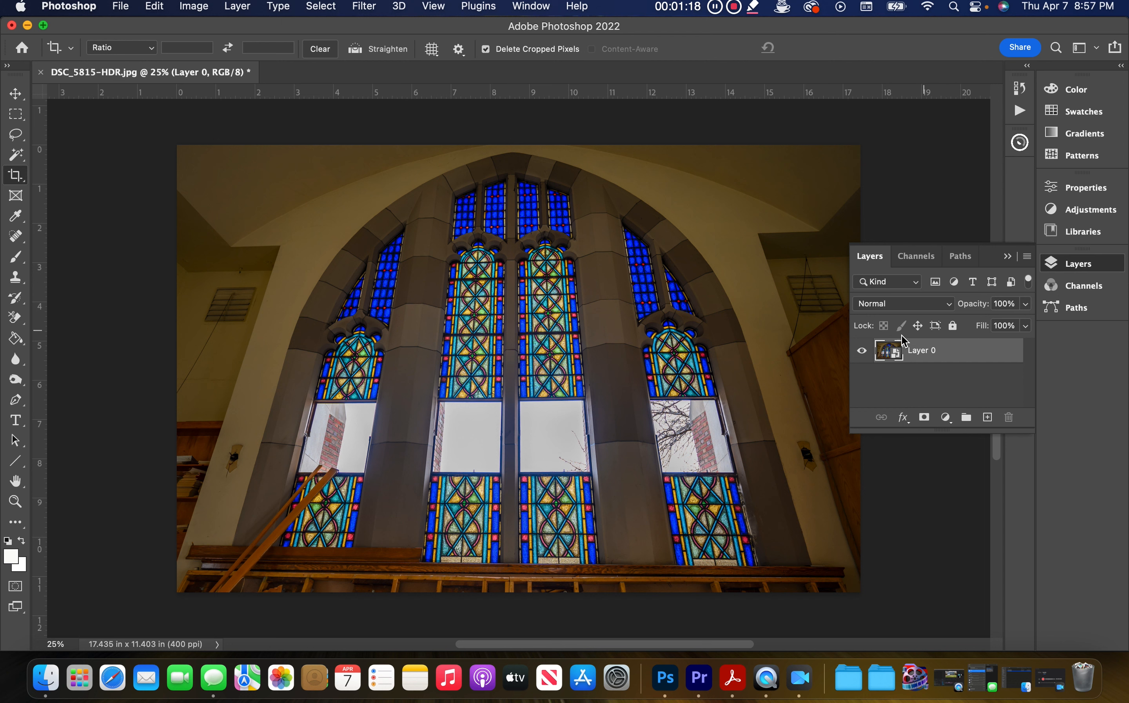
{"action": "right_click", "coordinate": [933, 354]}
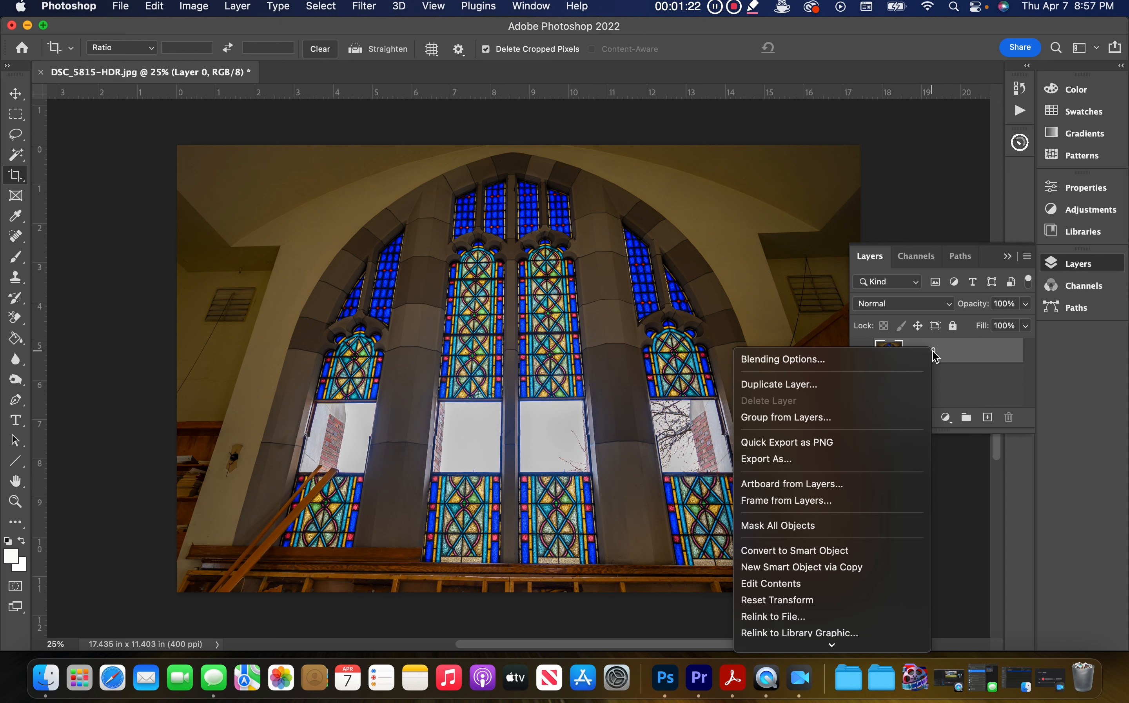
{"action": "left_click", "coordinate": [842, 552]}
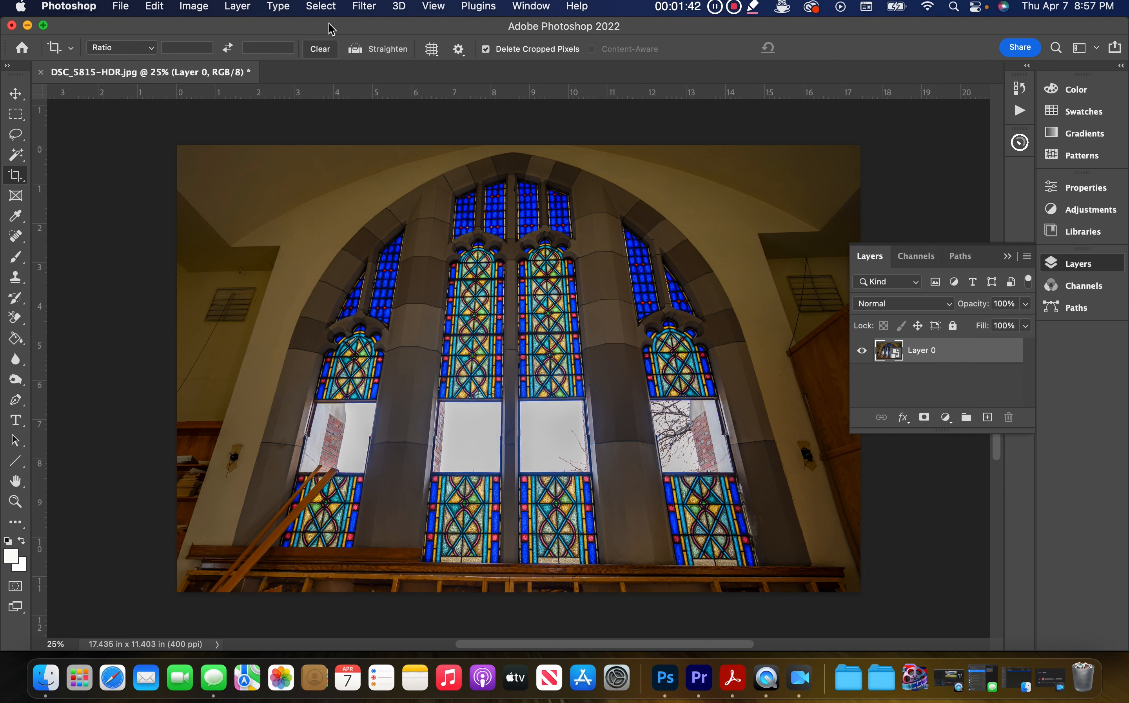
Step: Apply a Mezzotint filter to the layer with the Medium Strokes type
{"action": "left_click", "coordinate": [362, 10]}
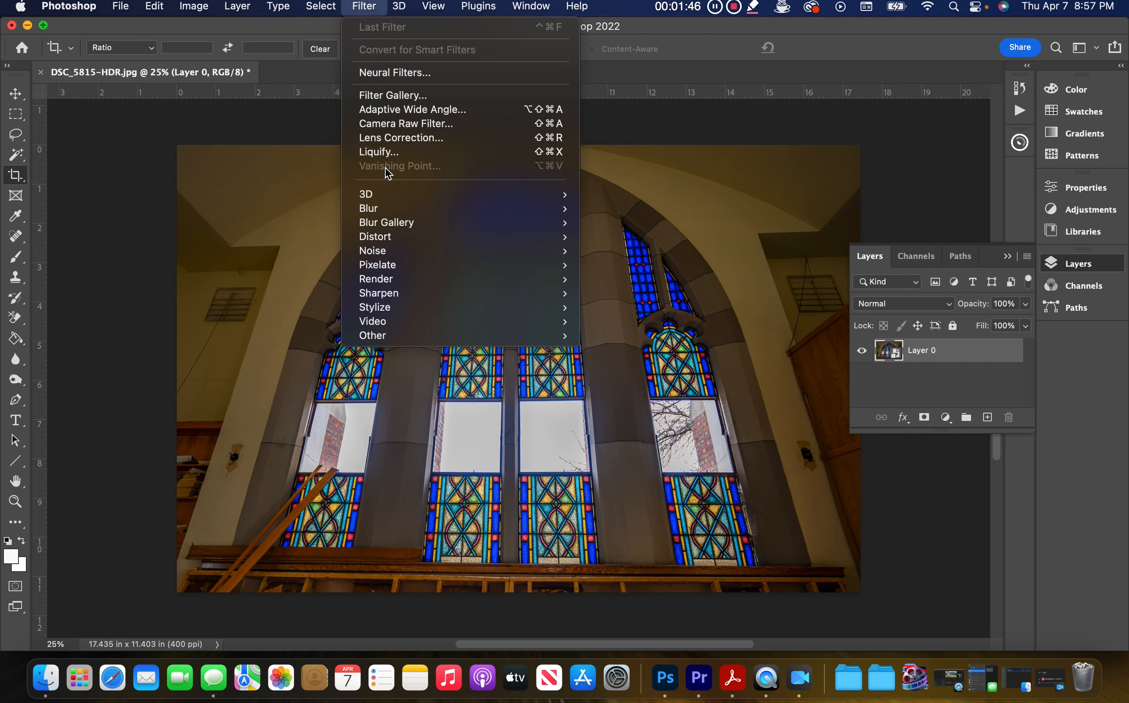
{"action": "mouse_move", "coordinate": [397, 268]}
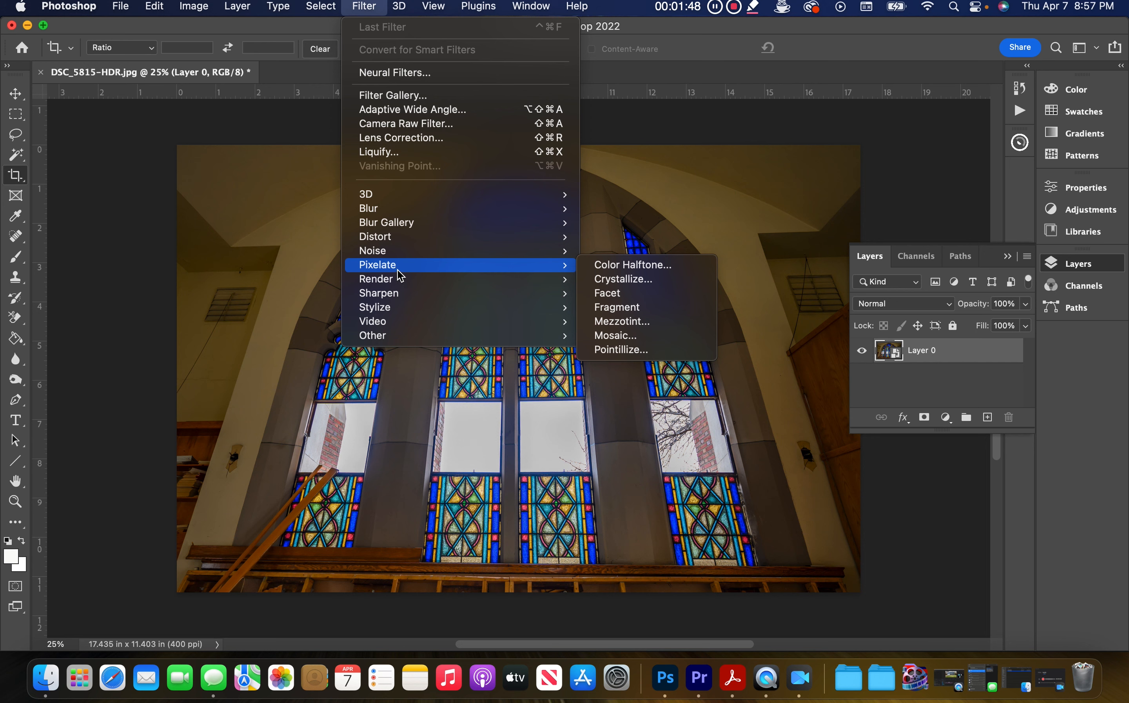
{"action": "left_click", "coordinate": [665, 327]}
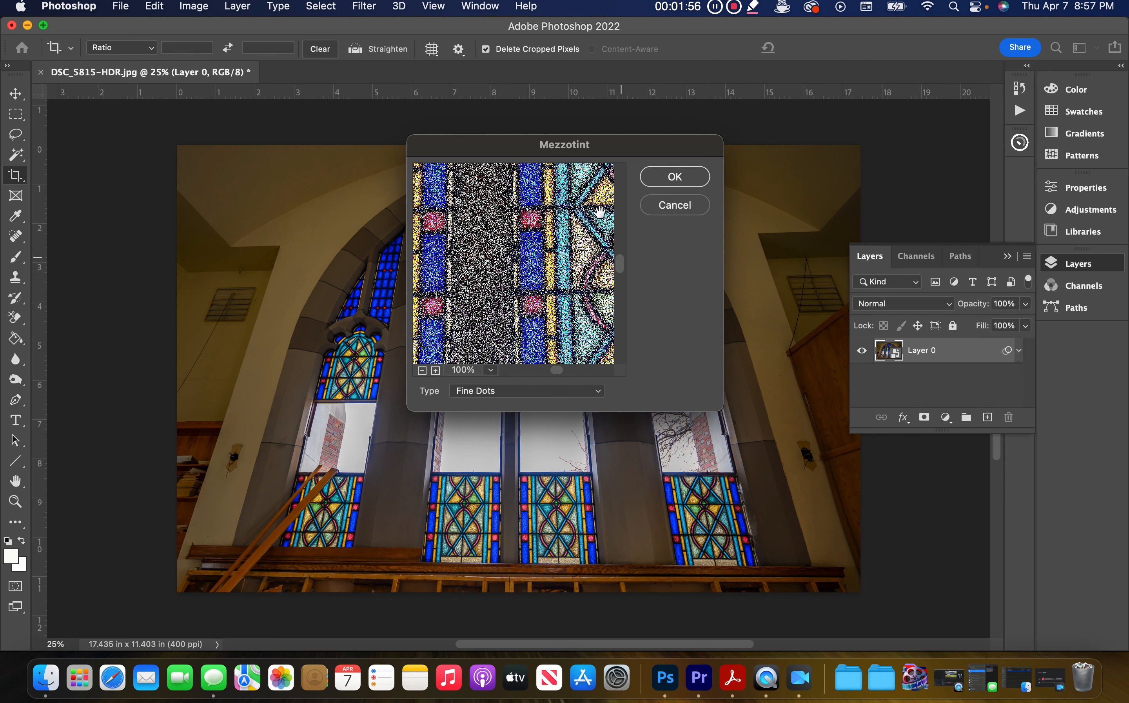
{"action": "left_click", "coordinate": [603, 396]}
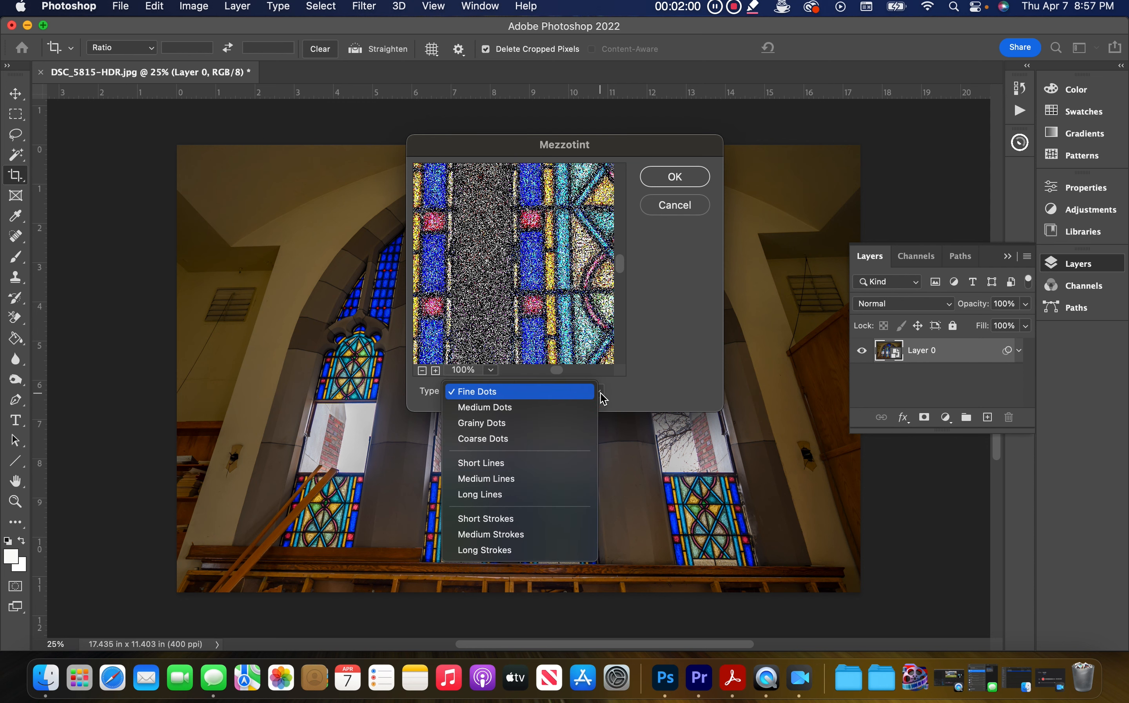
{"action": "left_click", "coordinate": [528, 535]}
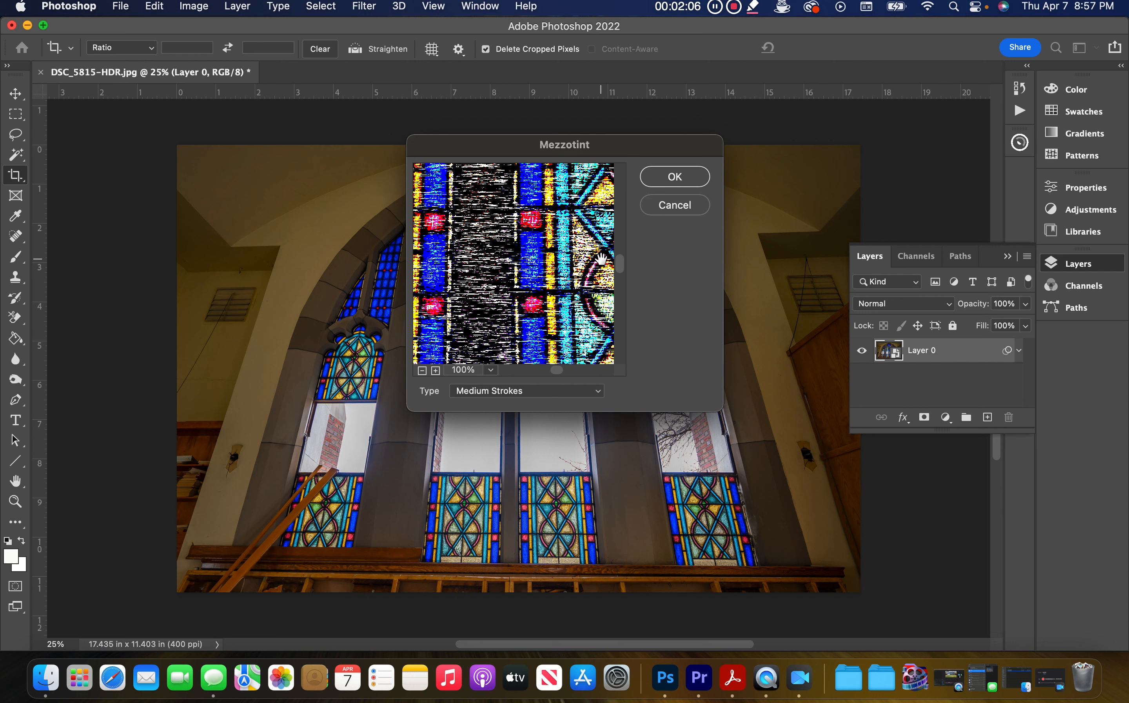
{"action": "left_click", "coordinate": [680, 186]}
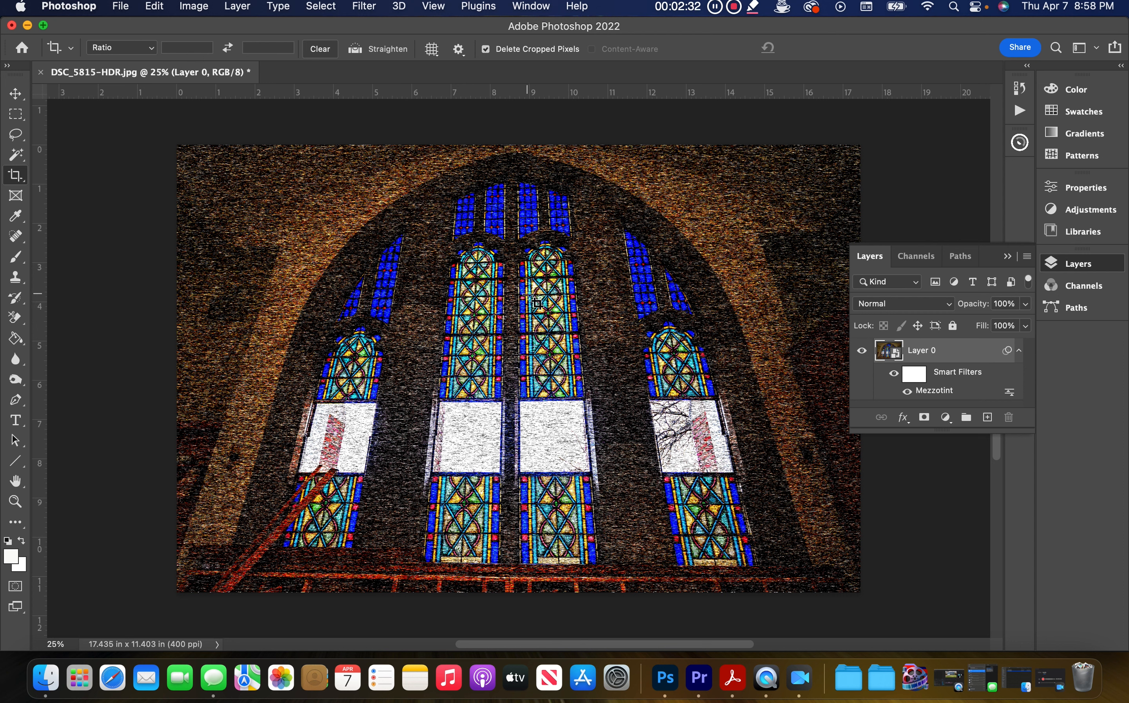
Step: Apply a Radial Blur with amount 100, Zoom blur method and Best quality
{"action": "left_click", "coordinate": [364, 7]}
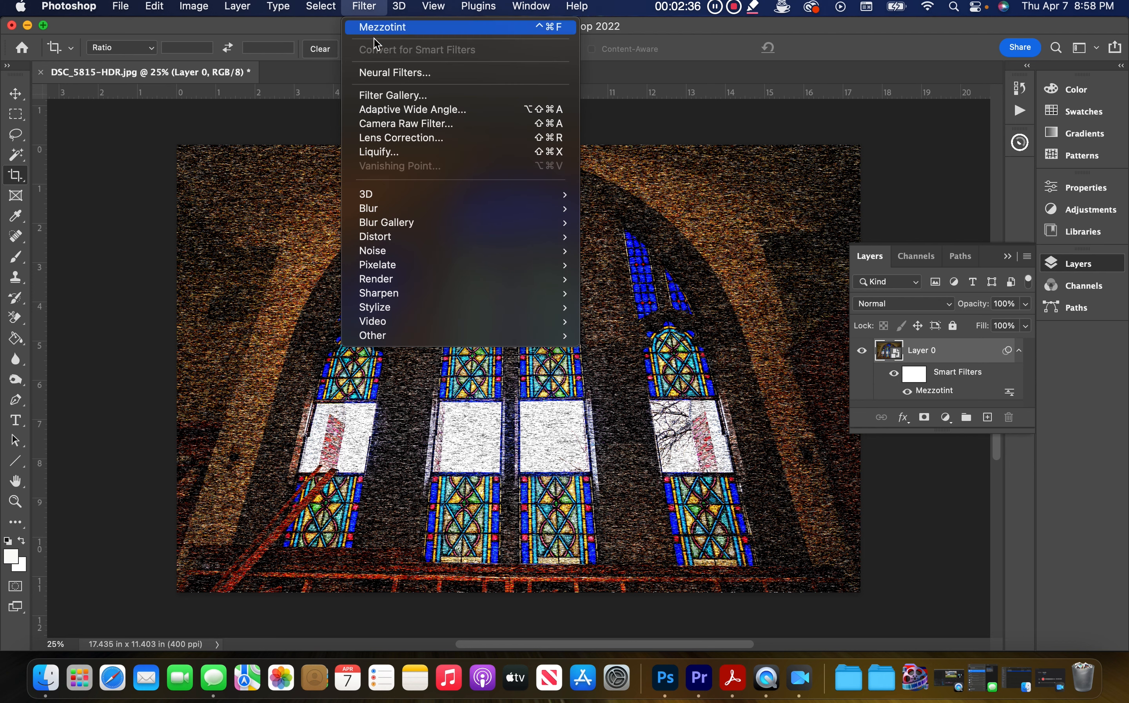
{"action": "mouse_move", "coordinate": [392, 213]}
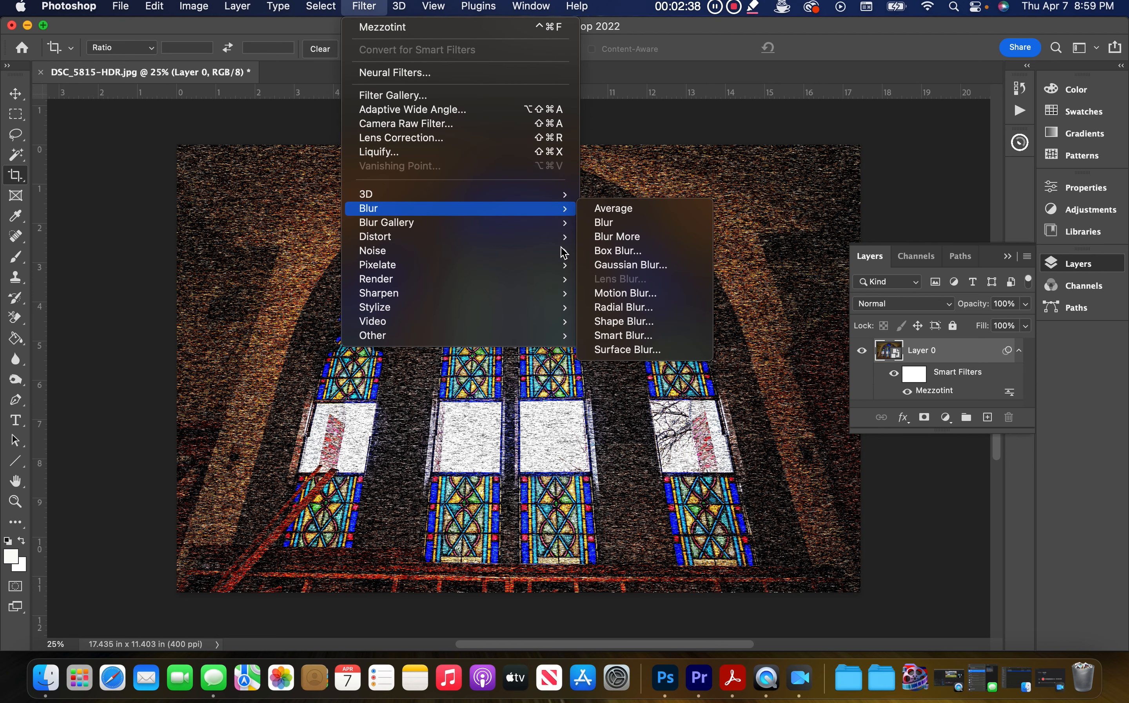
{"action": "left_click", "coordinate": [619, 308]}
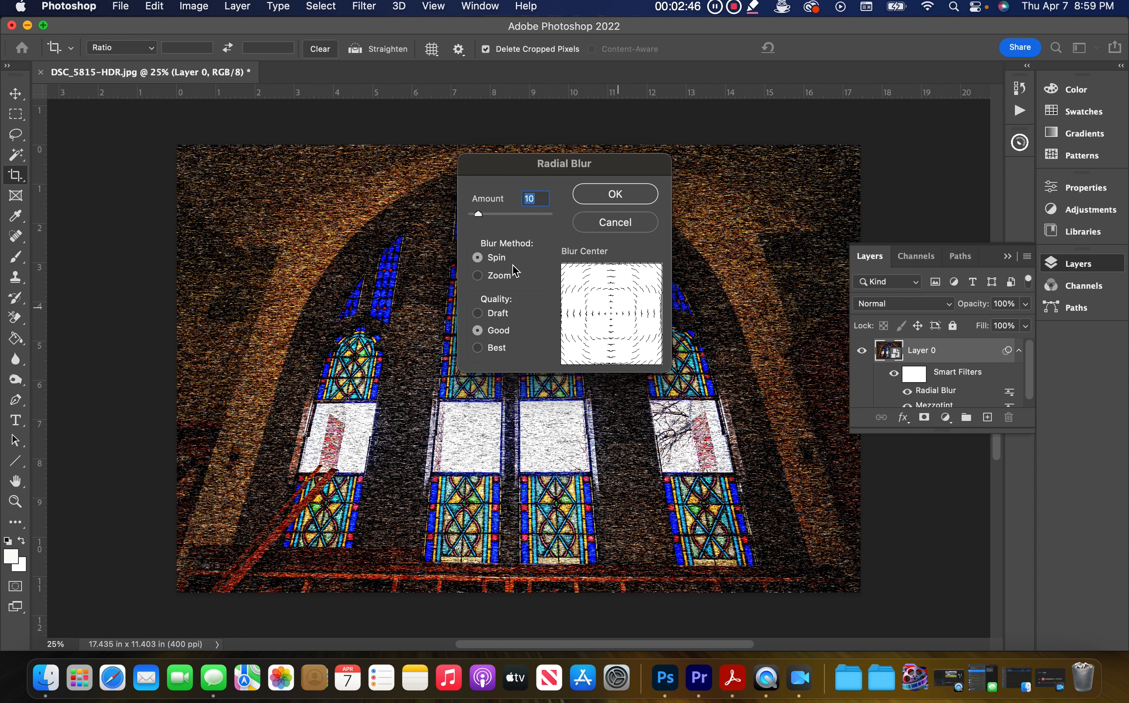
{"action": "left_click", "coordinate": [486, 279]}
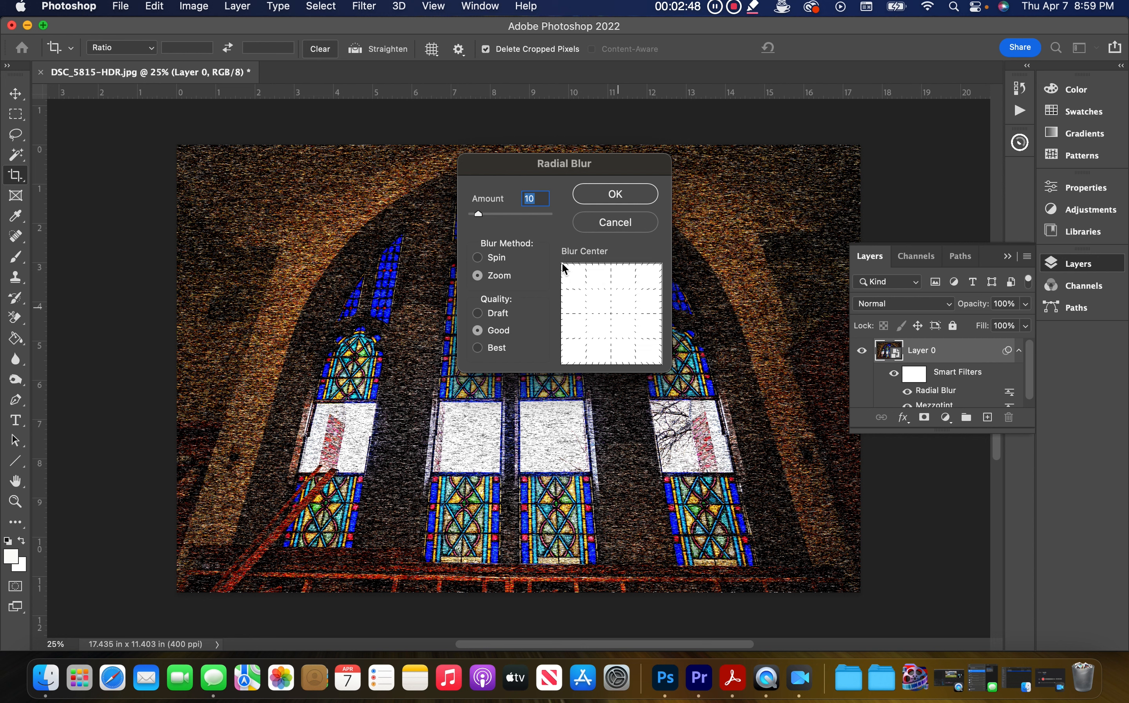
{"action": "left_click_drag", "start_coordinate": [478, 215], "coordinate": [557, 224]}
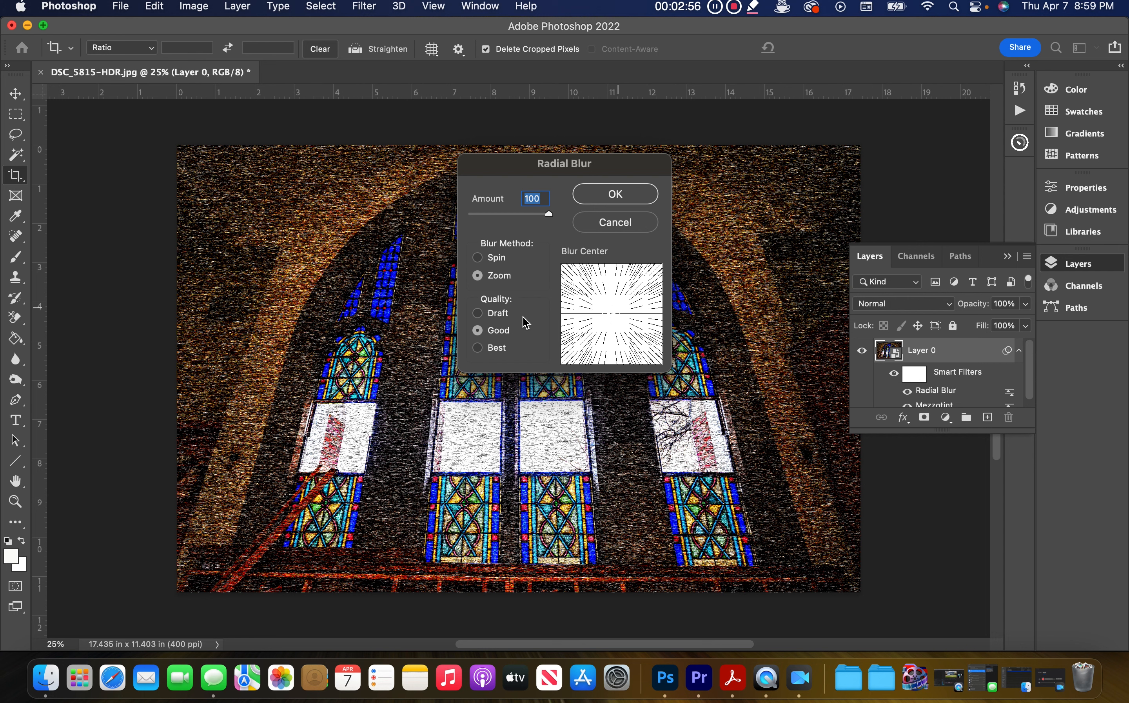
{"action": "left_click", "coordinate": [489, 349]}
{"action": "left_click", "coordinate": [611, 198]}
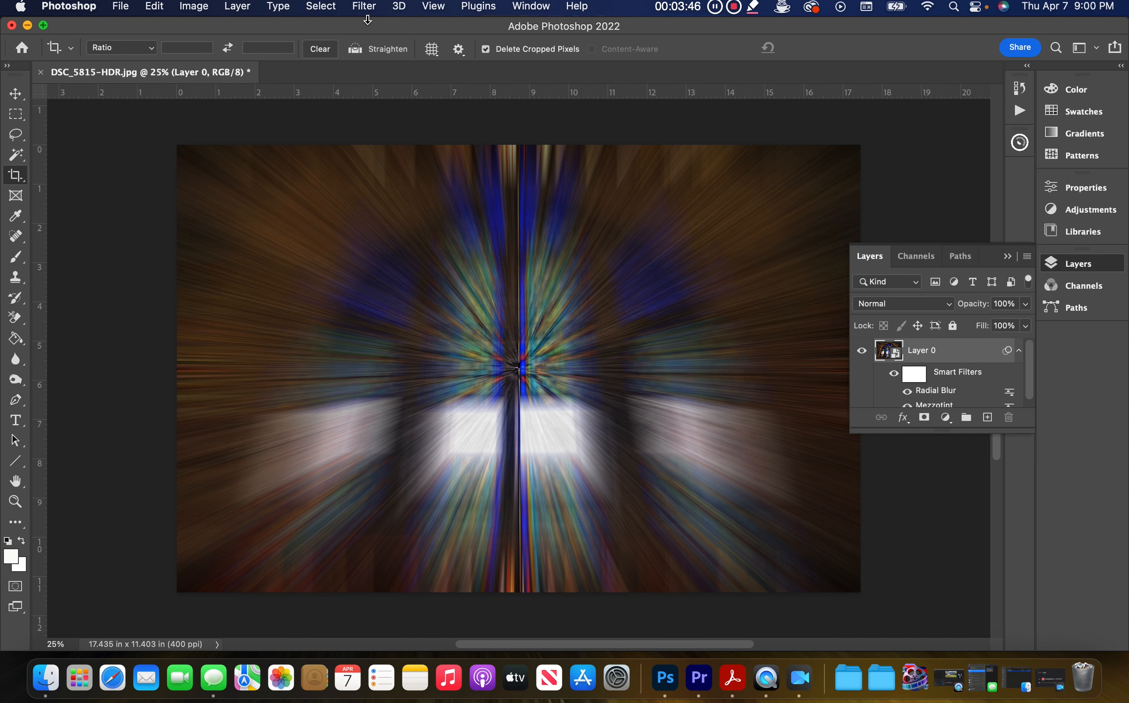
Step: Apply the Radial Blur filter again with the same Zoom settings
{"action": "left_click", "coordinate": [364, 7]}
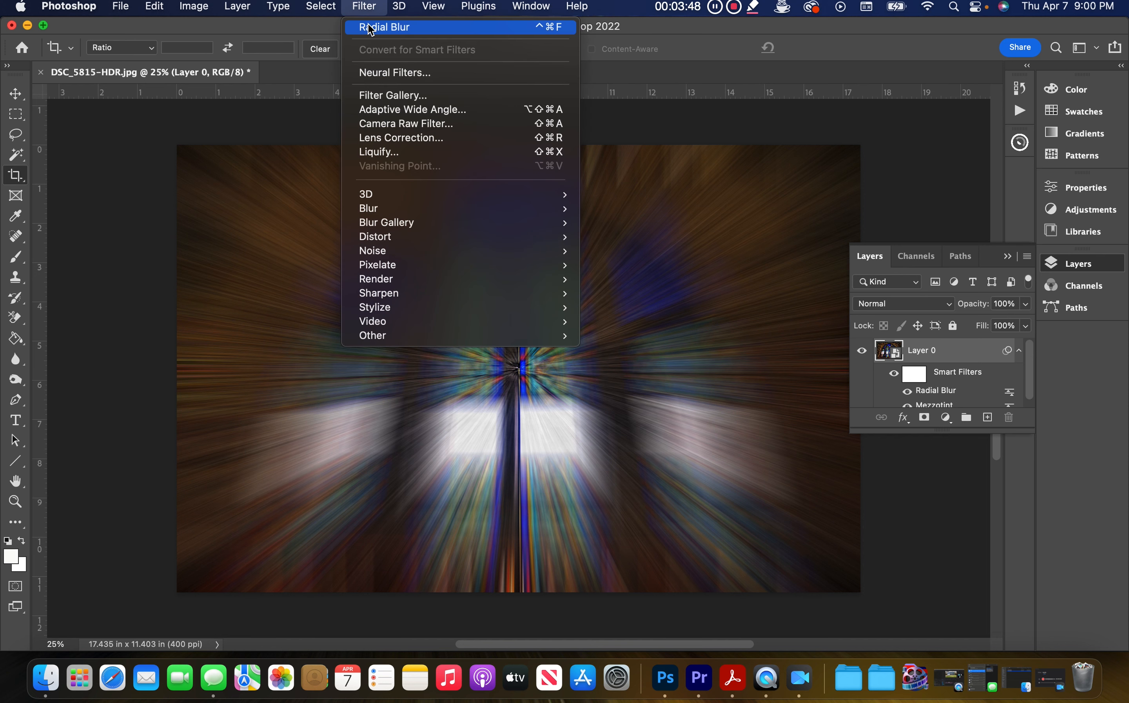
{"action": "left_click", "coordinate": [421, 28]}
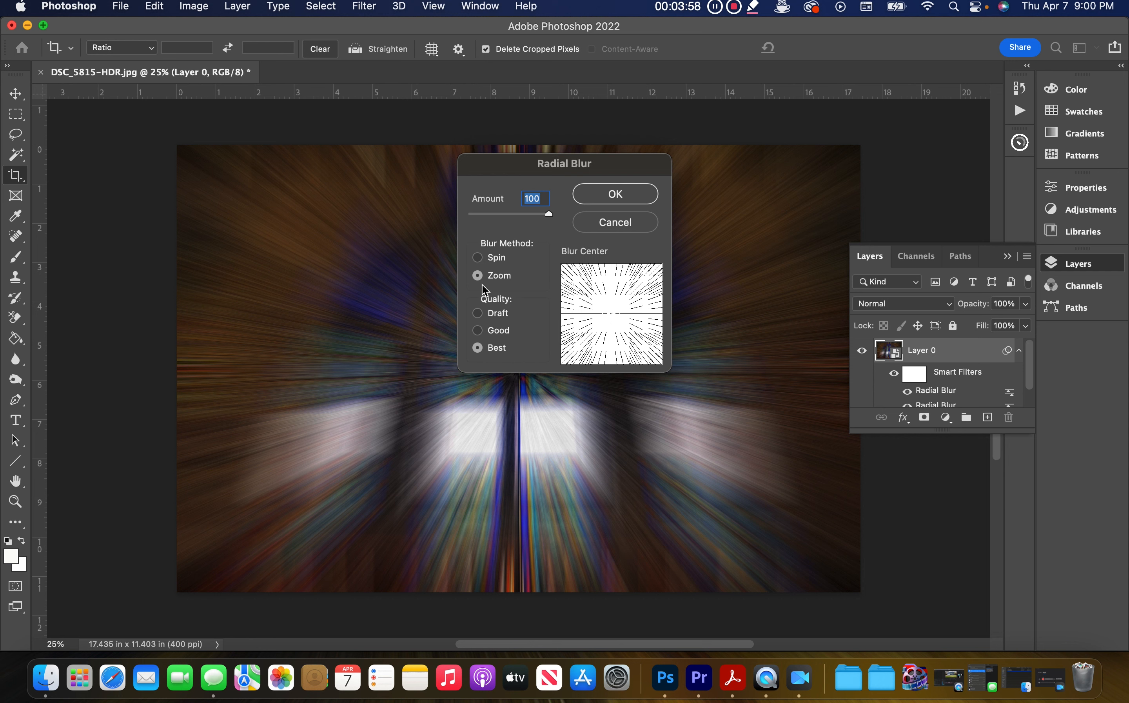
{"action": "left_click", "coordinate": [644, 197]}
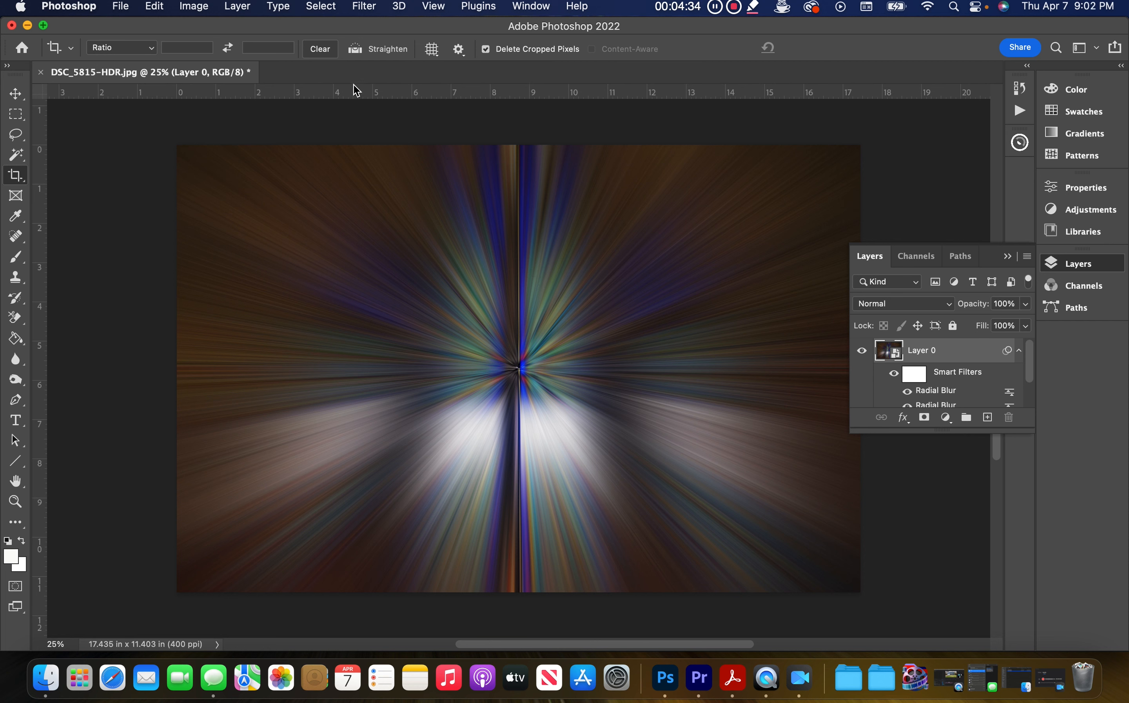
Step: Apply a Twirl filter with an angle of 100°
{"action": "left_click", "coordinate": [365, 9]}
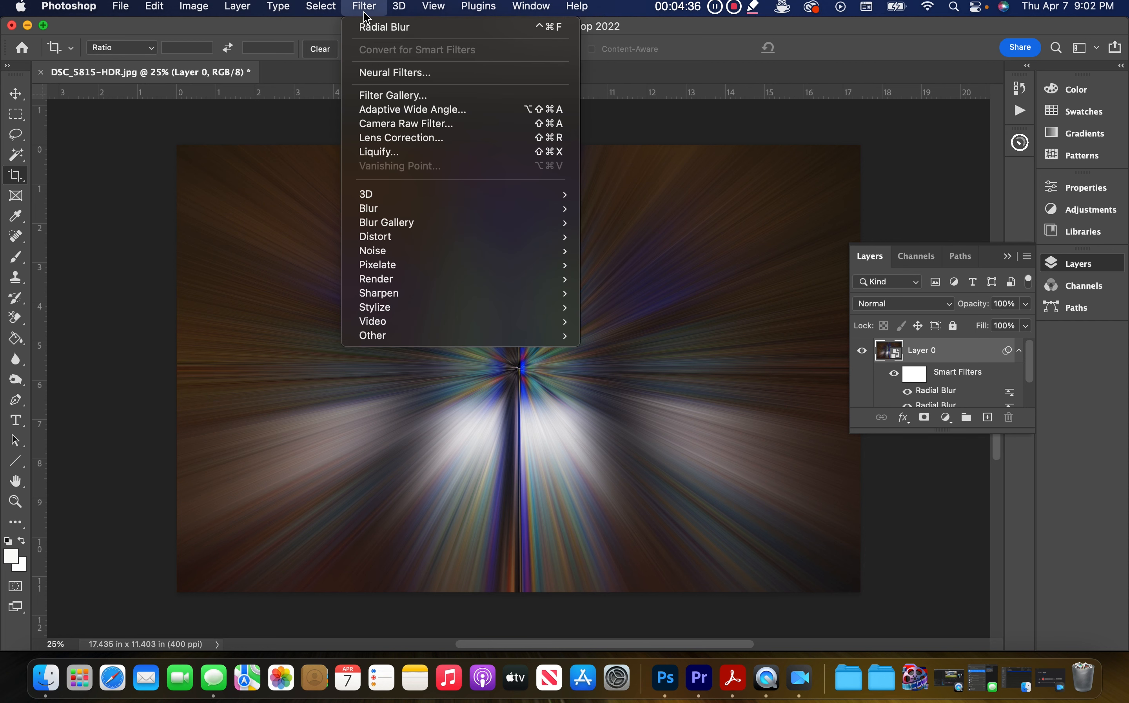
{"action": "mouse_move", "coordinate": [388, 239]}
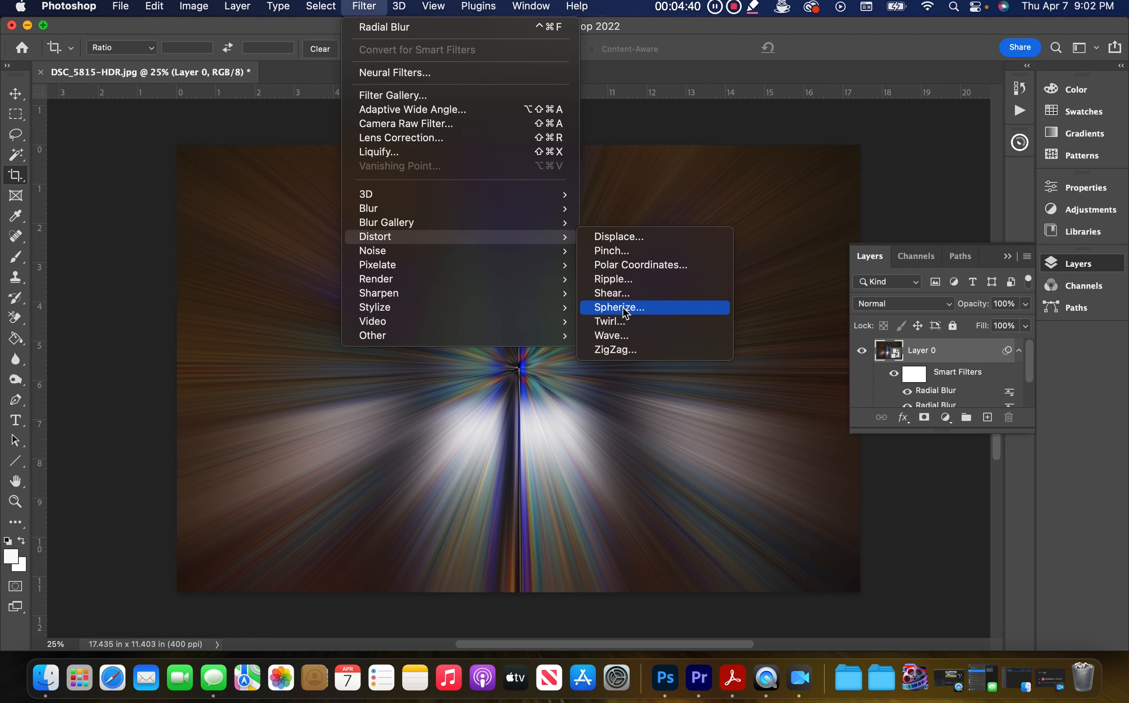
{"action": "left_click", "coordinate": [623, 320]}
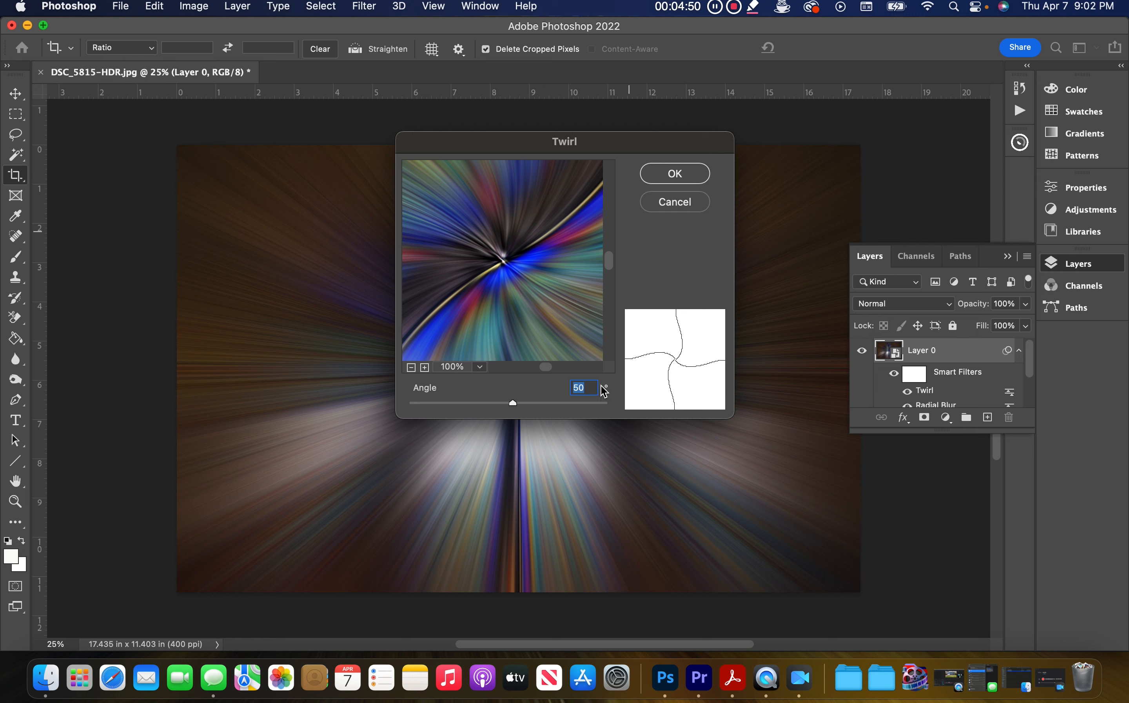
{"action": "type", "text": "100"}
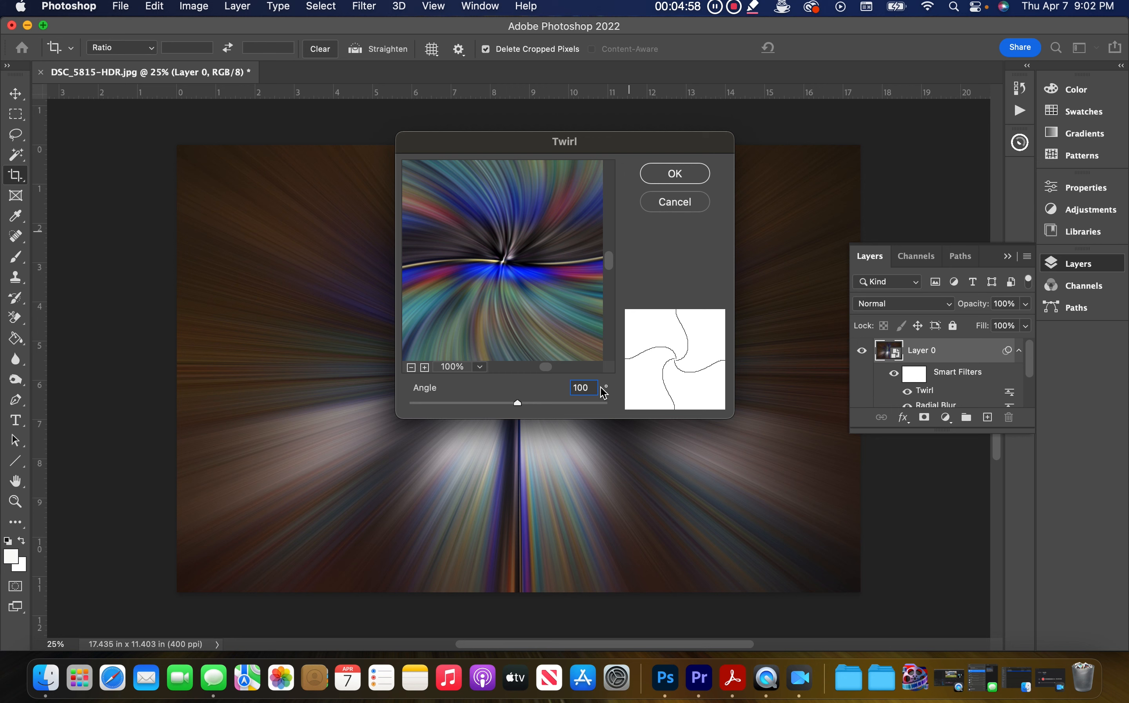
{"action": "mouse_move", "coordinate": [520, 405]}
{"action": "left_mouse_down"}
{"action": "mouse_move", "coordinate": [613, 407]}
{"action": "mouse_move", "coordinate": [389, 407]}
{"action": "mouse_move", "coordinate": [528, 403]}
{"action": "mouse_move", "coordinate": [507, 403]}
{"action": "left_mouse_up"}
{"action": "type", "text": "1"}
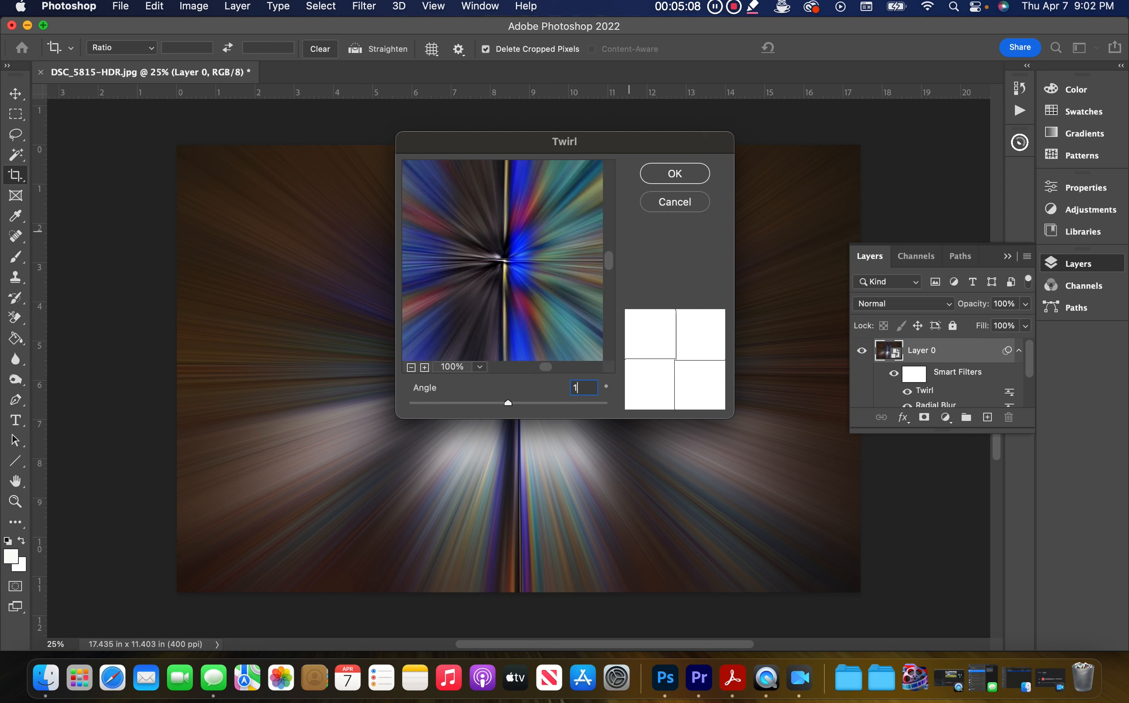
{"action": "type", "text": "00"}
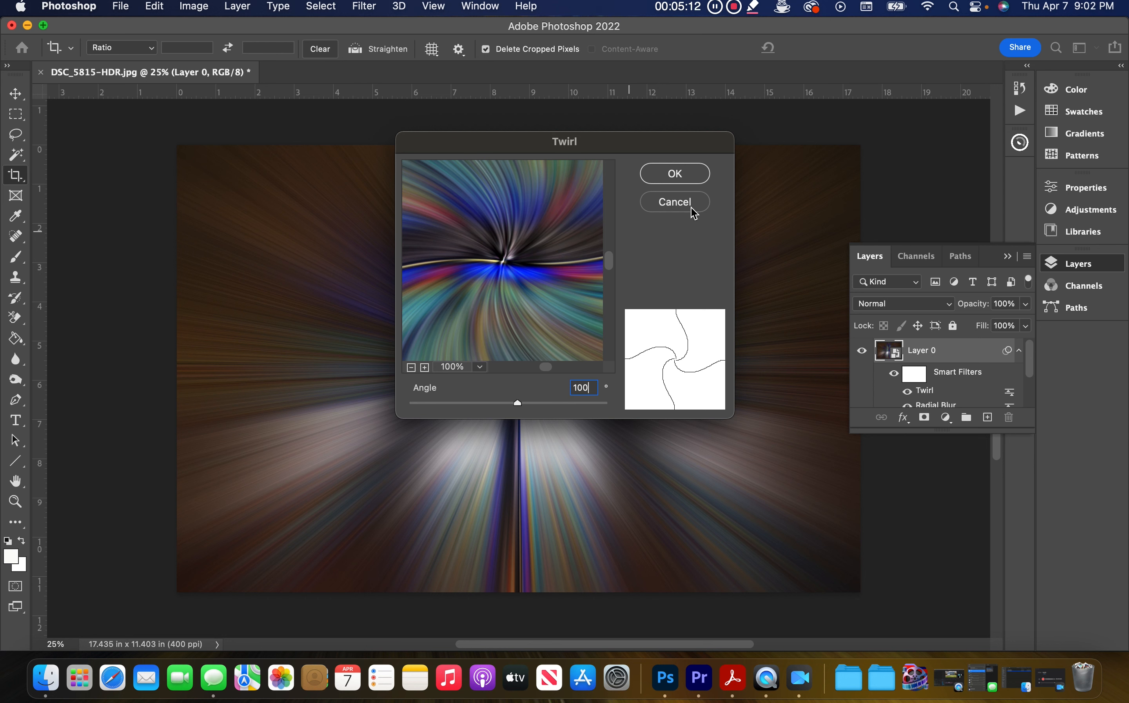
{"action": "left_click", "coordinate": [700, 179]}
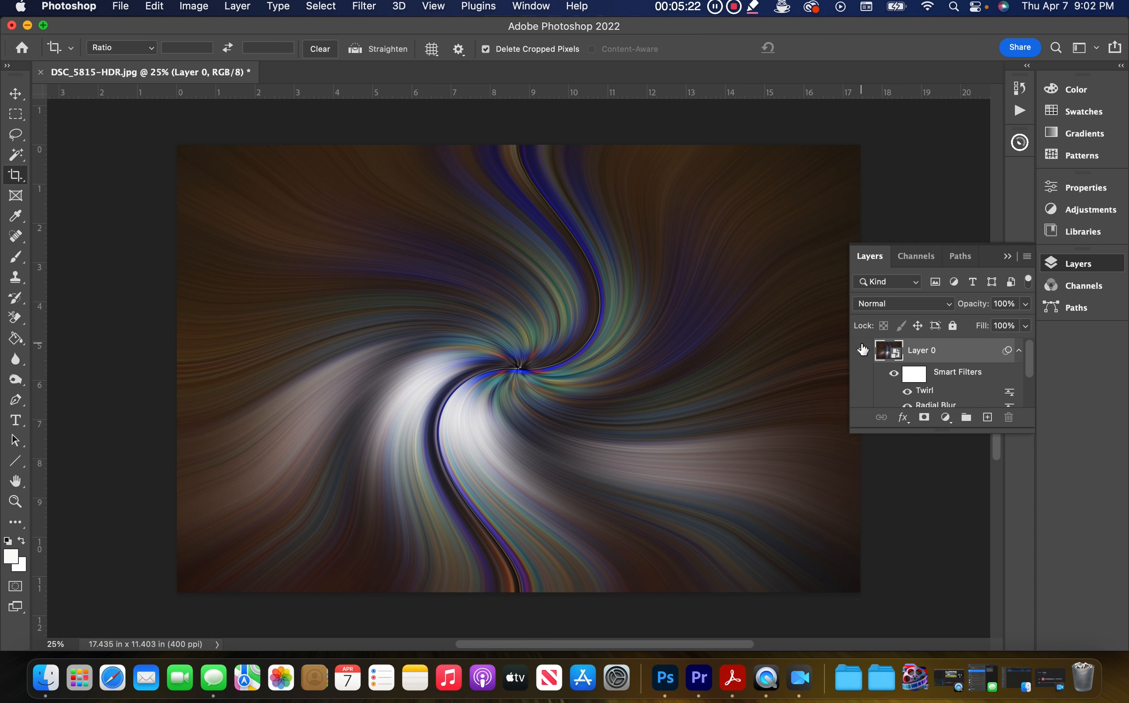
Step: Set the Twirl smart filter's blending mode to Lighten at 100% opacity
{"action": "left_click_drag", "start_coordinate": [1001, 432], "coordinate": [1004, 520]}
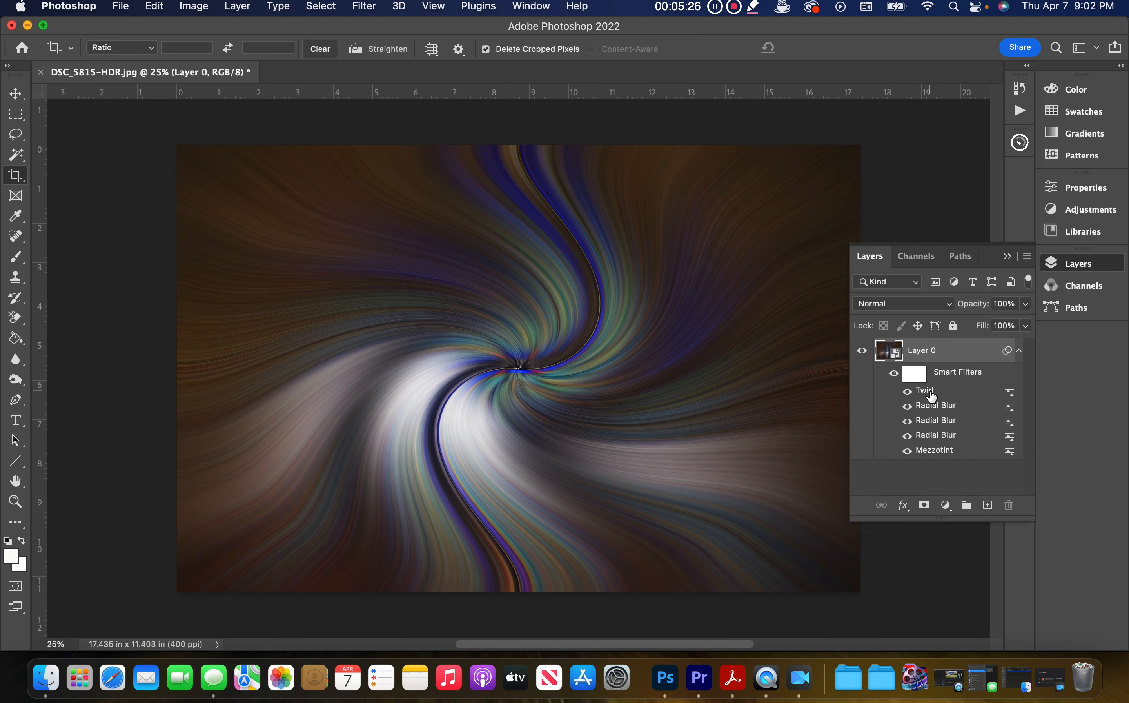
{"action": "right_click", "coordinate": [1011, 396]}
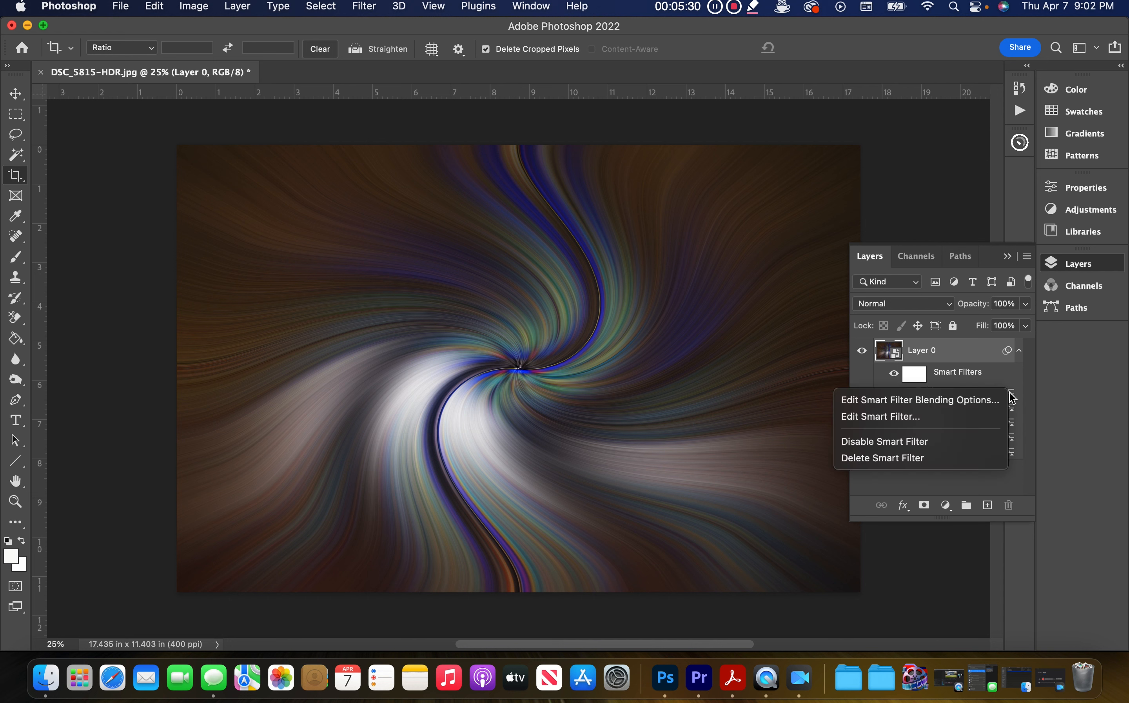
{"action": "left_click", "coordinate": [921, 404]}
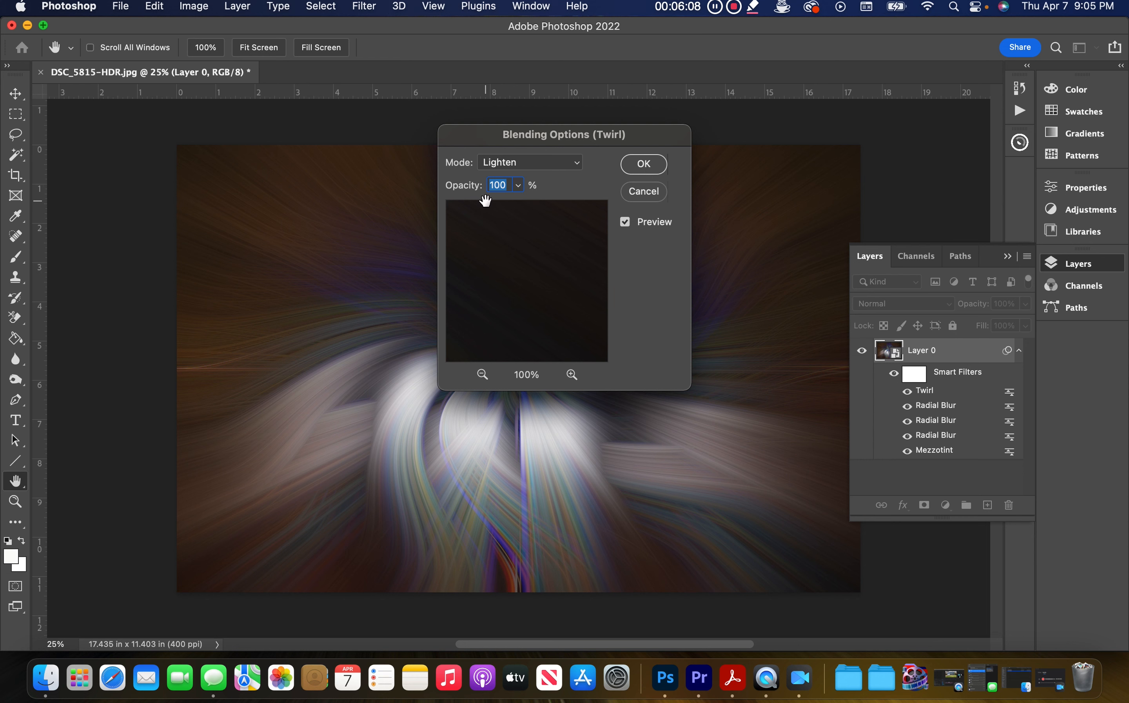
{"action": "left_click", "coordinate": [662, 166]}
Step: Apply a second Twirl filter with an angle of -100°
{"action": "key", "text": "c"}
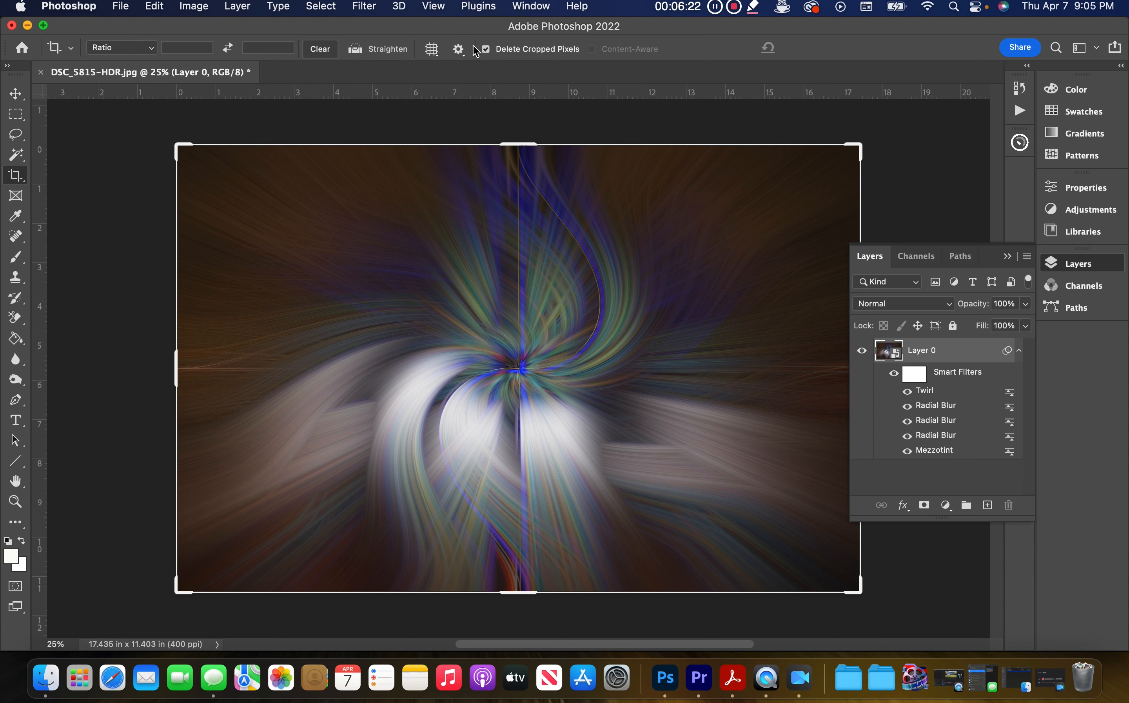
{"action": "left_click", "coordinate": [375, 13]}
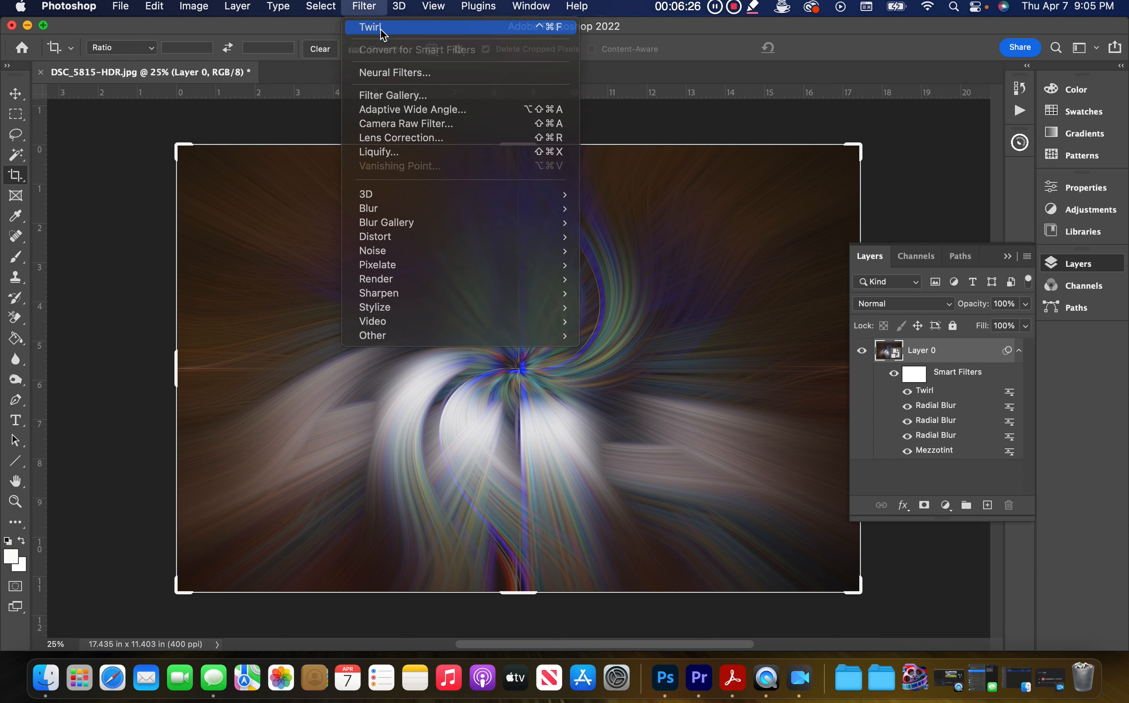
{"action": "left_click", "coordinate": [372, 27]}
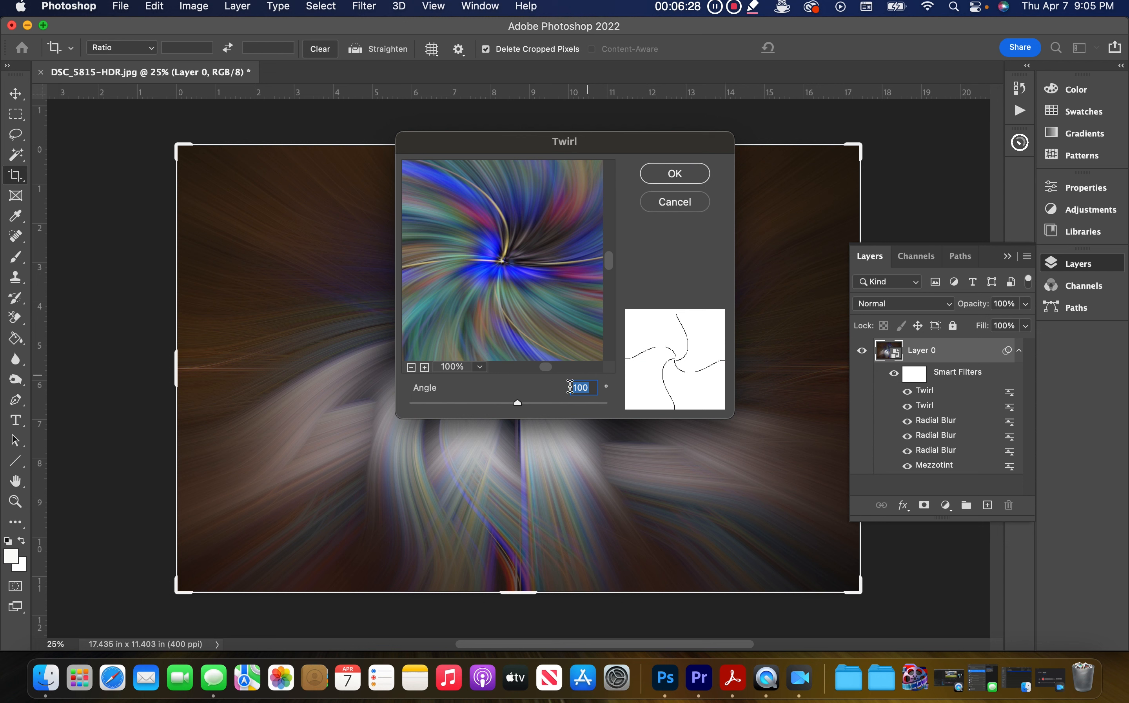
{"action": "type", "text": "-100"}
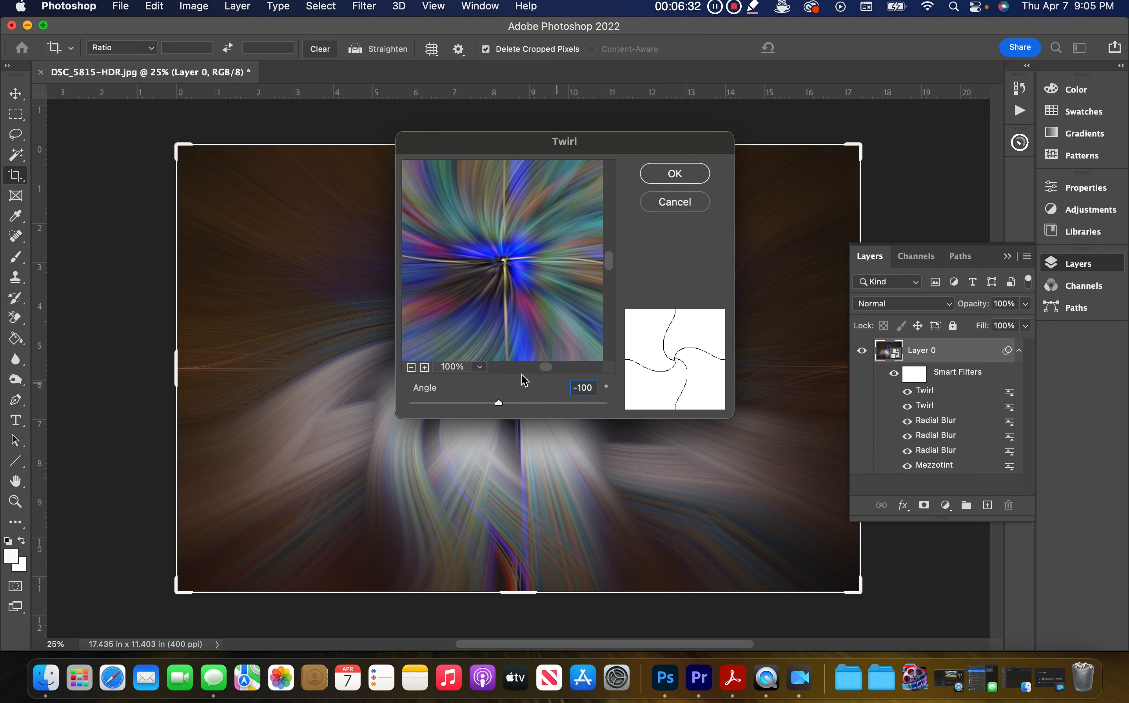
{"action": "left_click", "coordinate": [678, 175]}
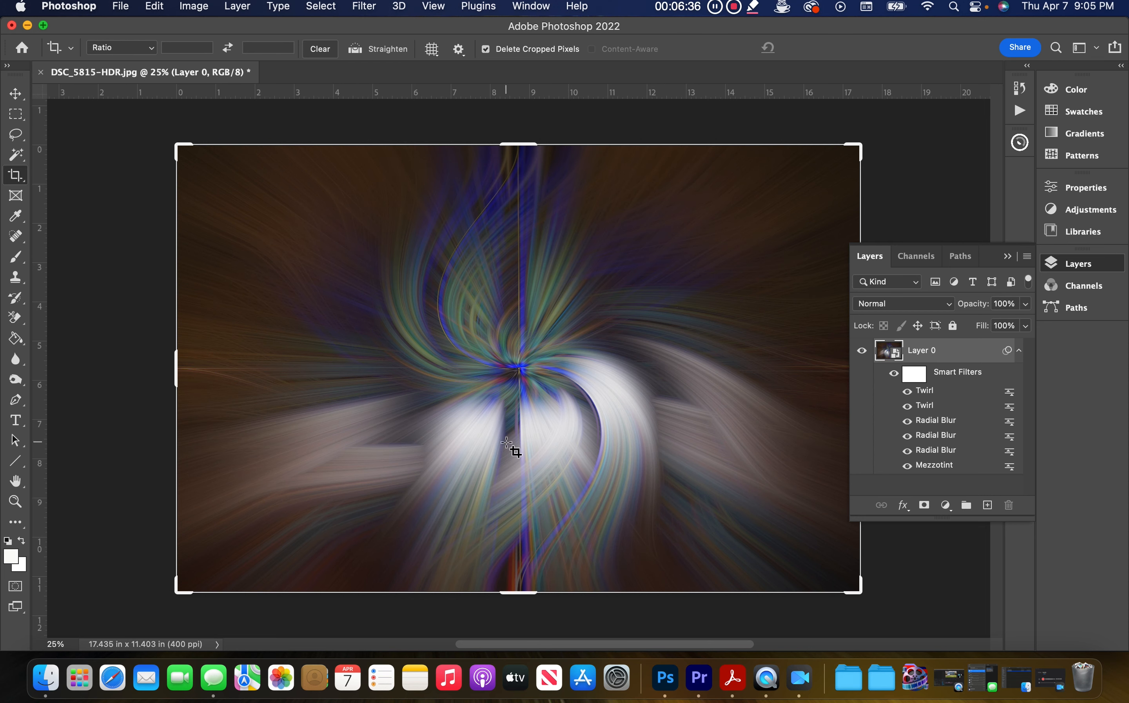
Step: Set the top (-100°) Twirl smart filter's blending mode to Lighten at 100% opacity
{"action": "right_click", "coordinate": [1012, 396]}
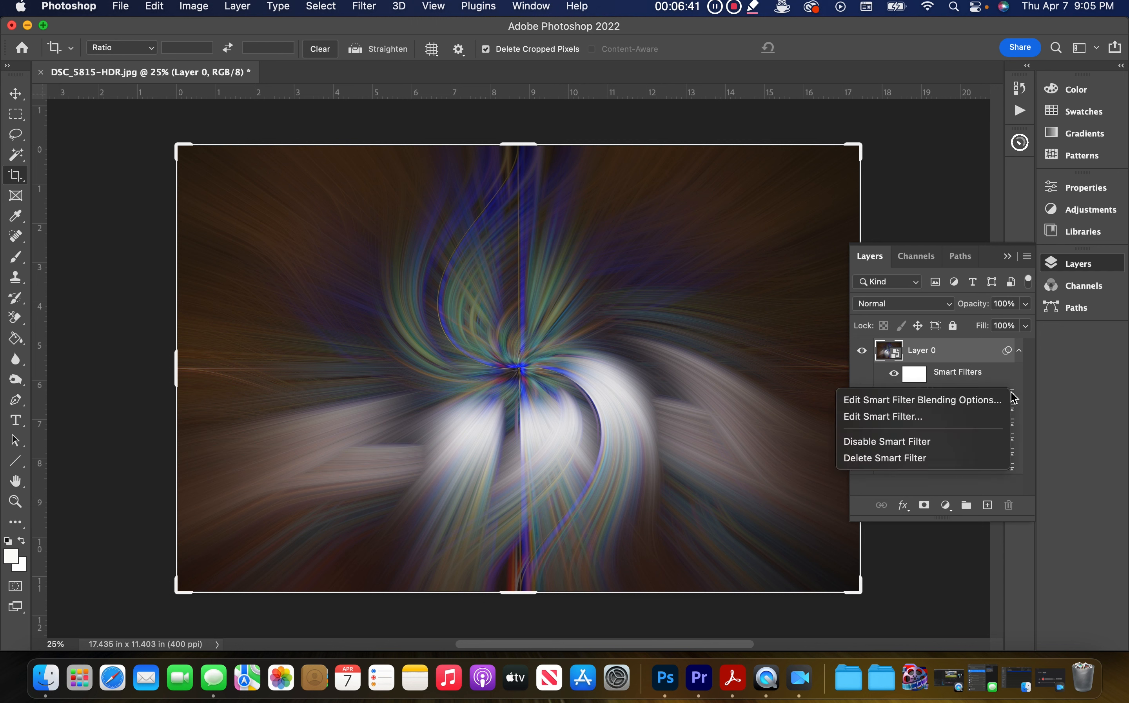
{"action": "left_click", "coordinate": [882, 402]}
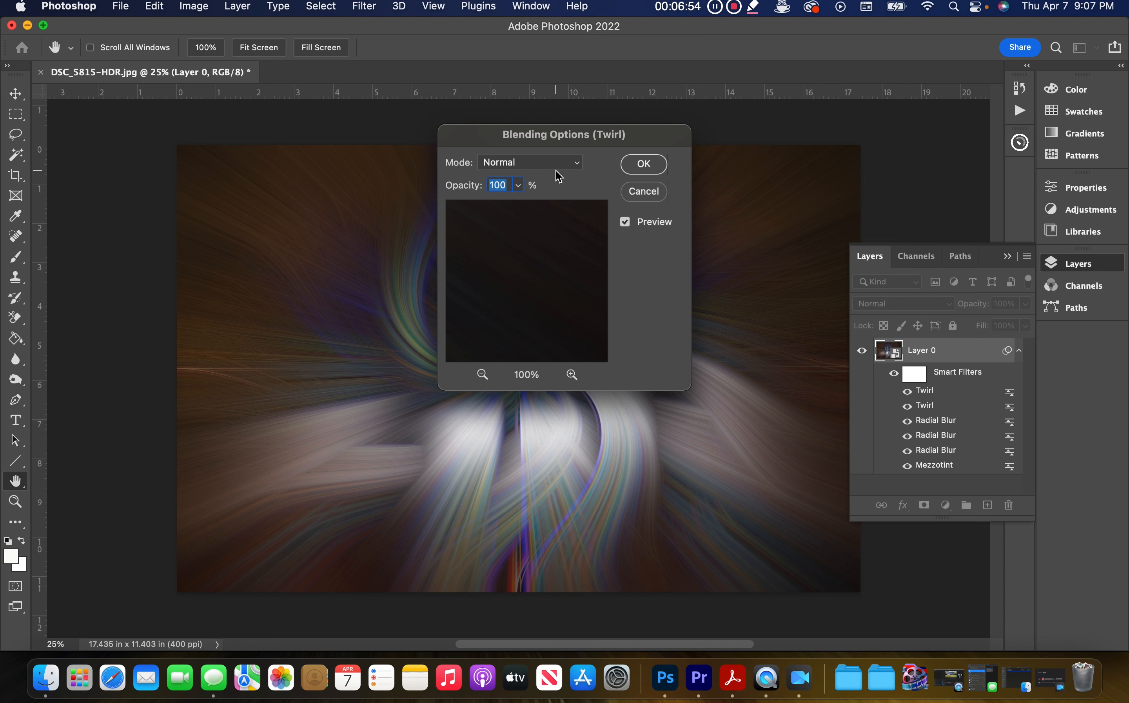
{"action": "left_click", "coordinate": [577, 169]}
{"action": "left_click", "coordinate": [531, 294]}
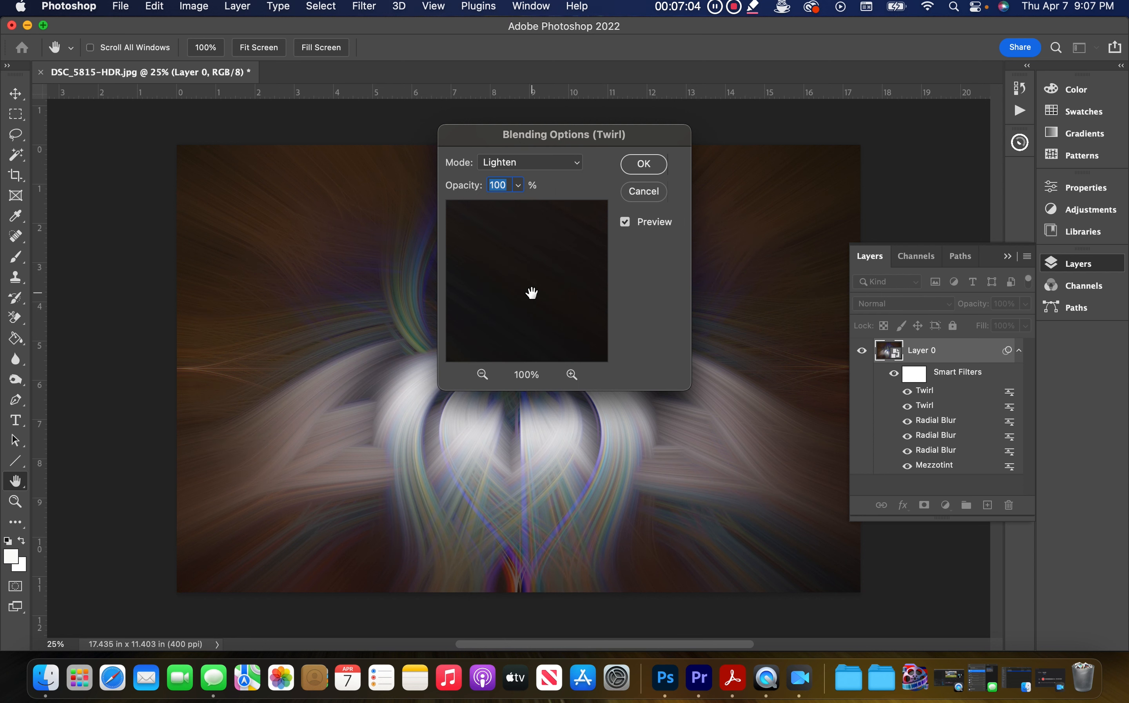
{"action": "left_click", "coordinate": [645, 165]}
Step: Add a Vibrance adjustment layer above Layer 0 and nudge its vibrance slider slightly
{"action": "key", "text": "c"}
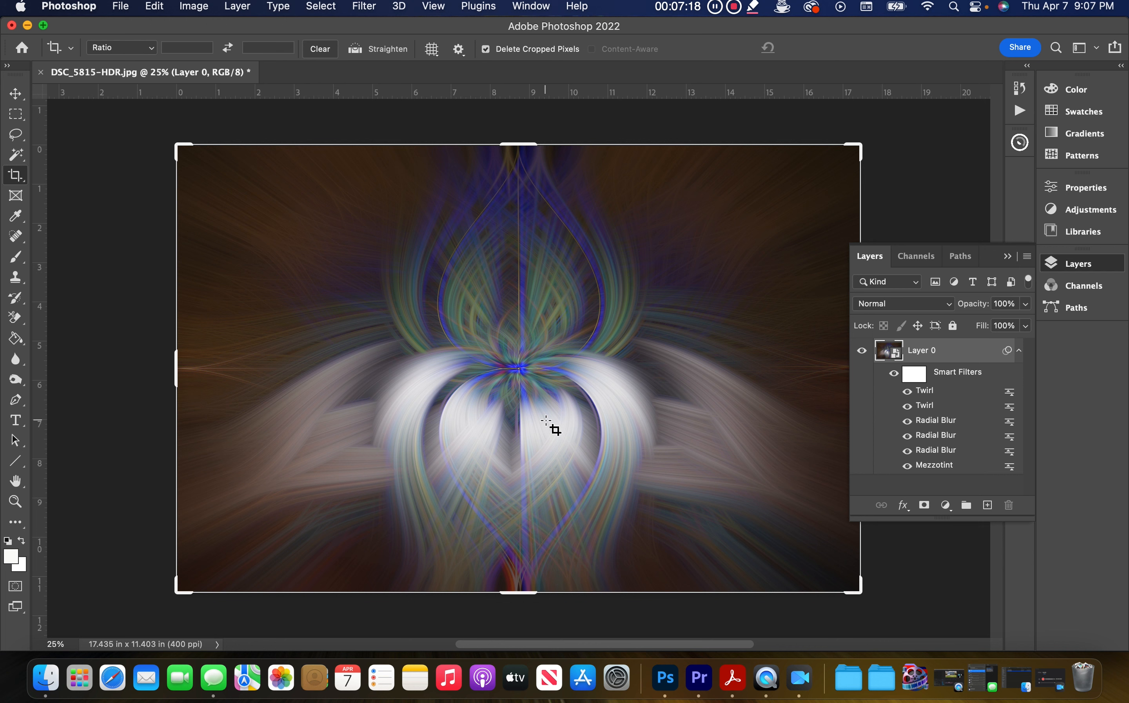
{"action": "left_click", "coordinate": [948, 510]}
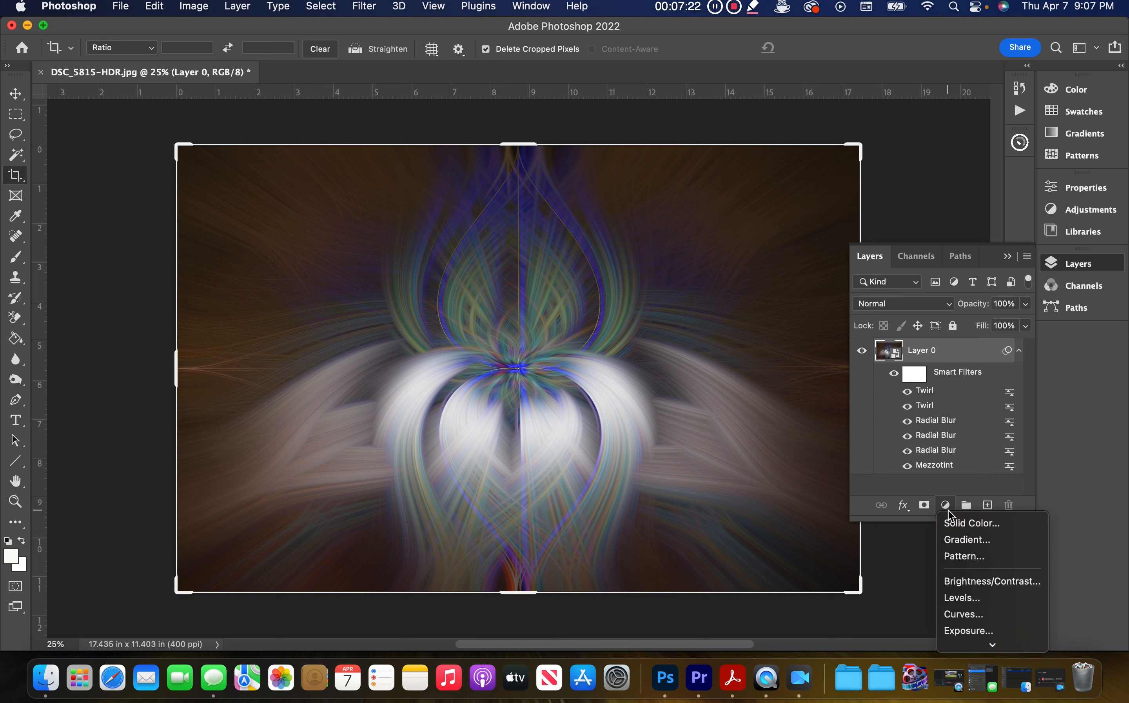
{"action": "mouse_move", "coordinate": [992, 645]}
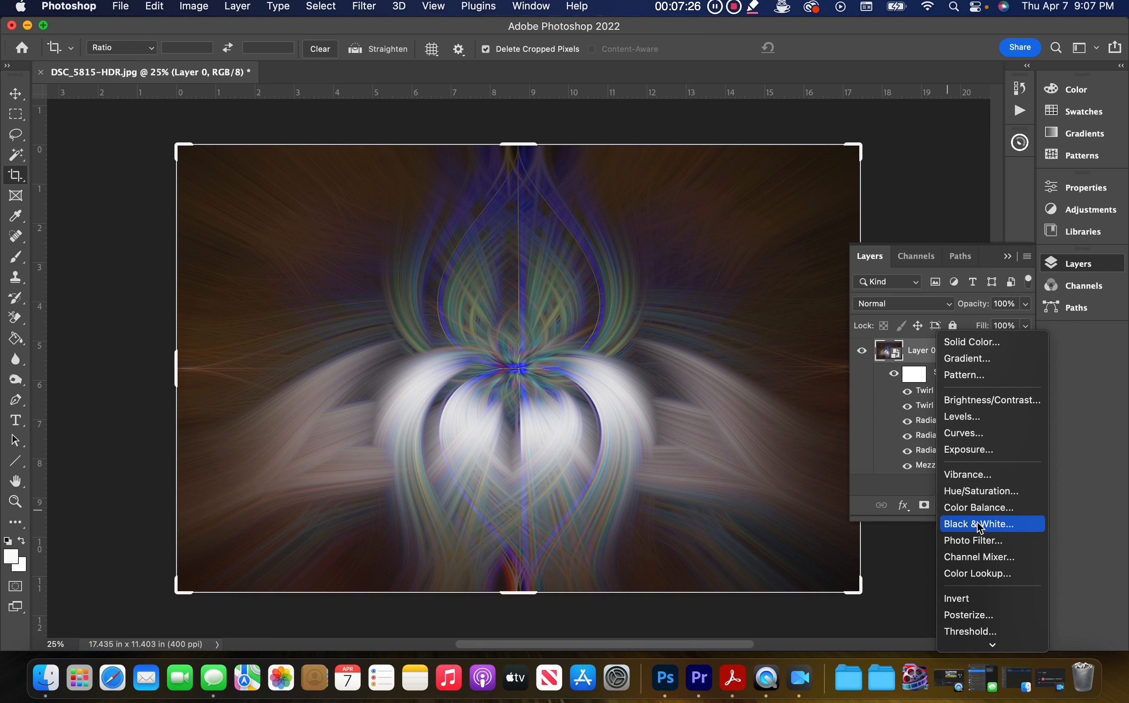
{"action": "left_click", "coordinate": [978, 476]}
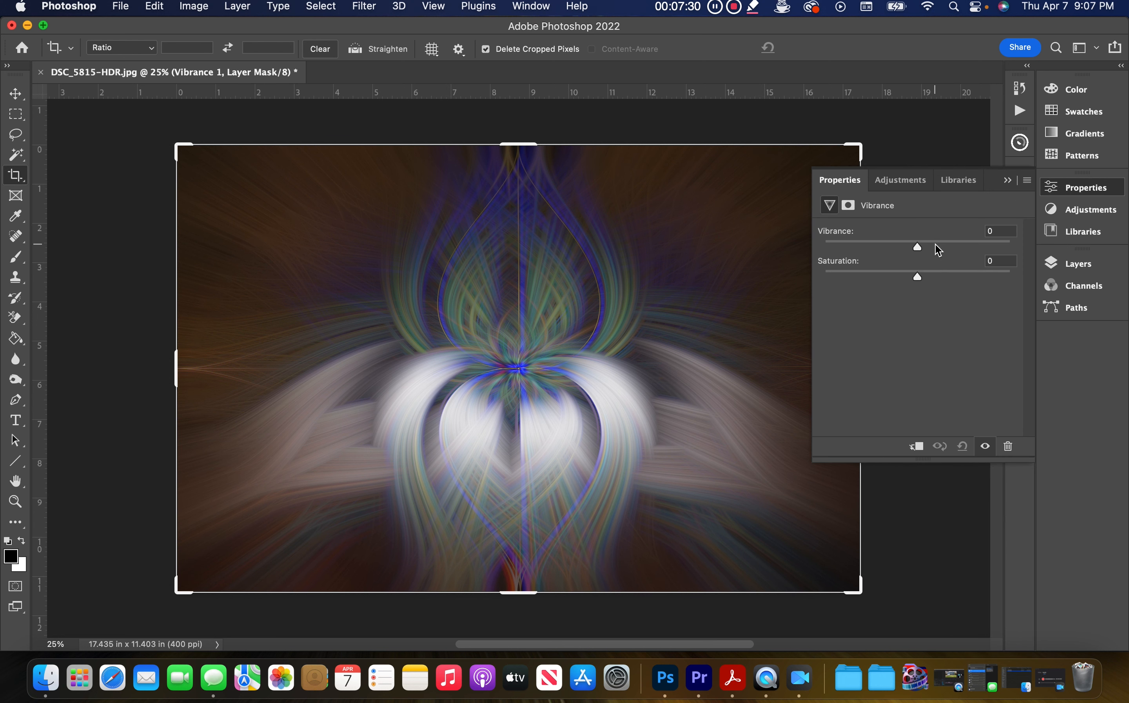
{"action": "left_click_drag", "start_coordinate": [918, 248], "coordinate": [930, 281]}
{"action": "left_click", "coordinate": [1008, 180]}
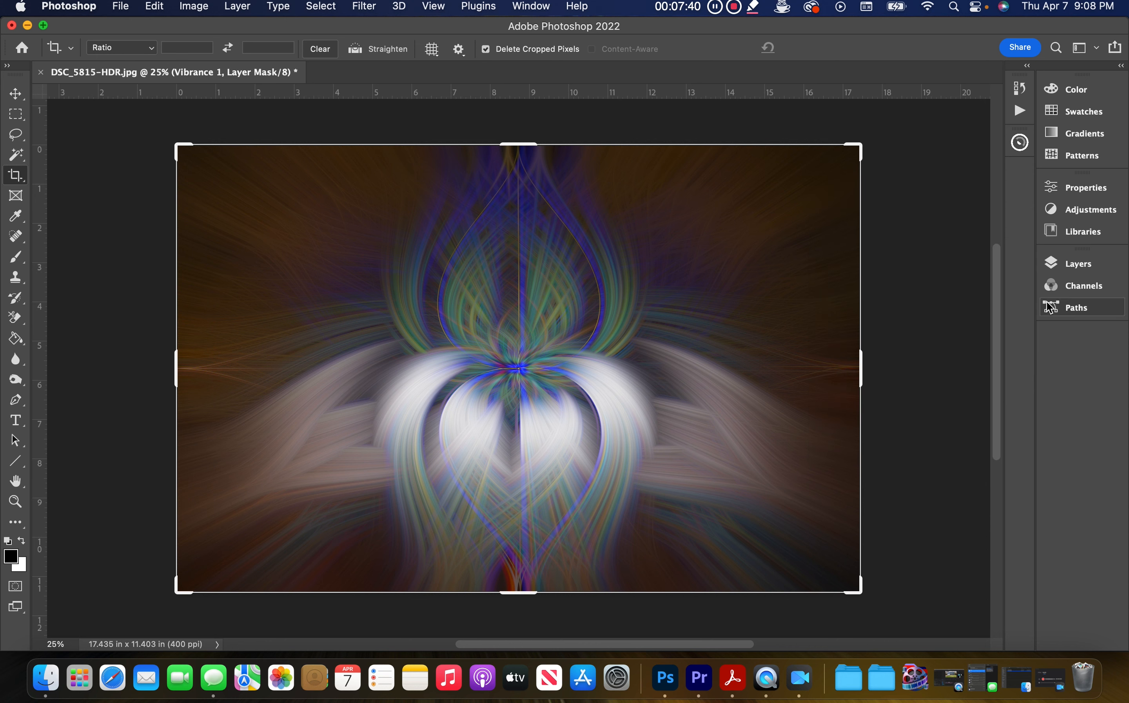
Step: Add a Curves adjustment layer and bend the RGB curve into an S-shape to boost contrast
{"action": "left_click", "coordinate": [1069, 263]}
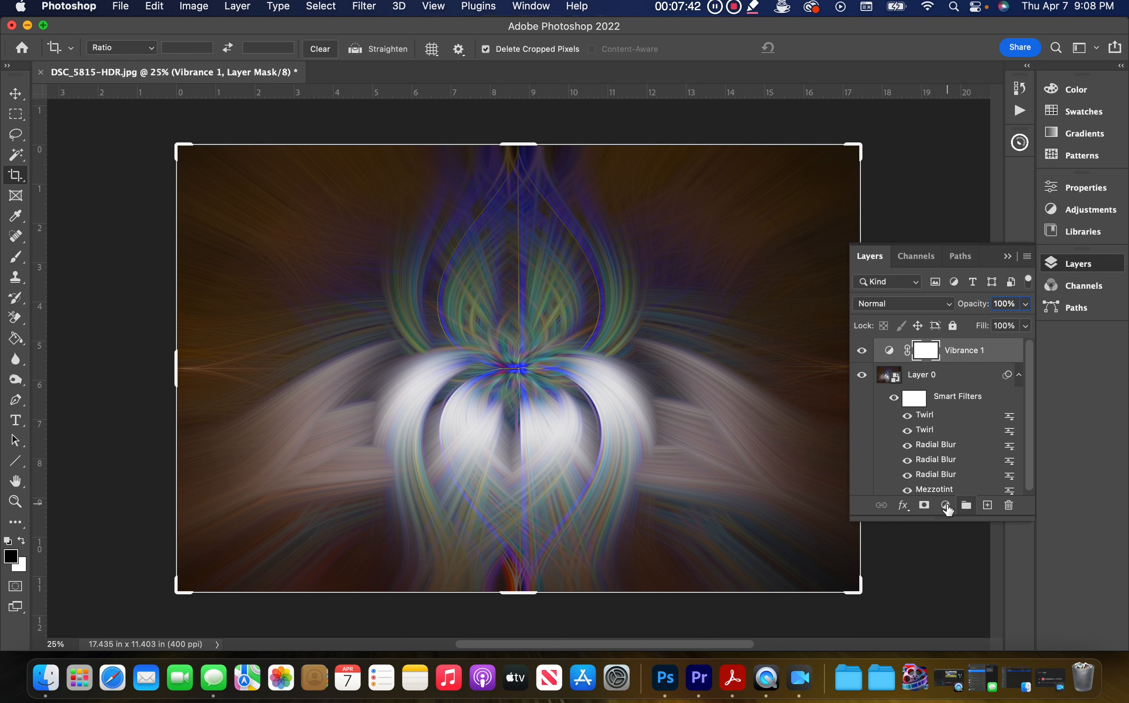
{"action": "left_click", "coordinate": [946, 505]}
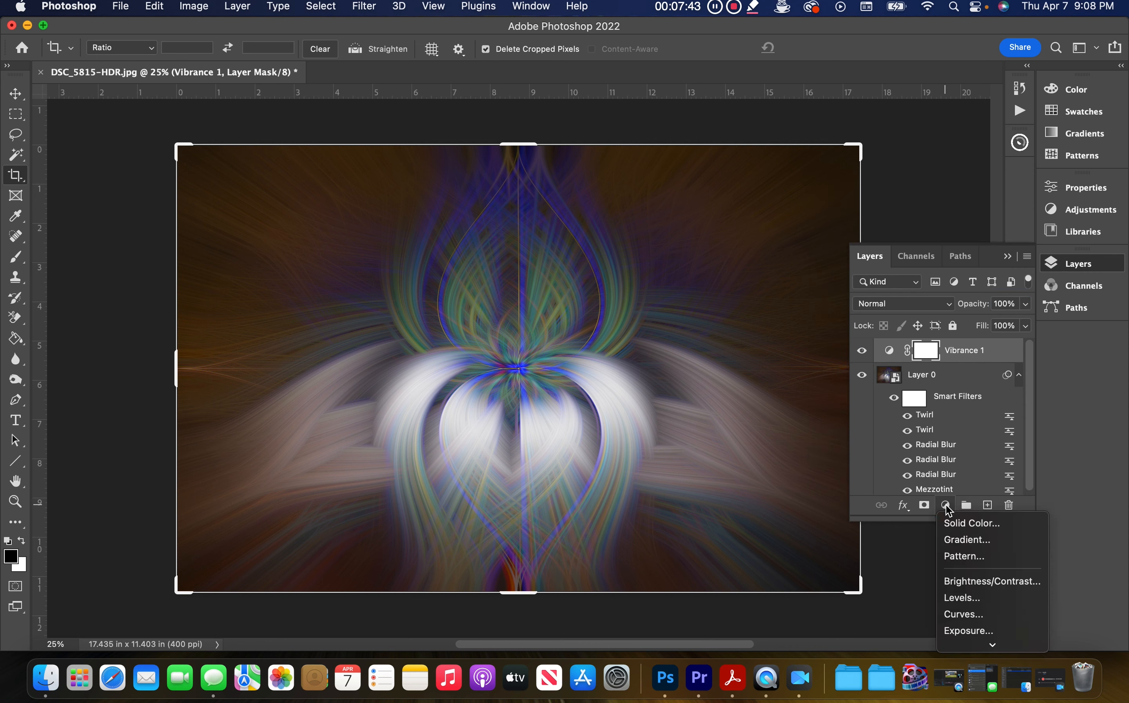
{"action": "left_click", "coordinate": [983, 613]}
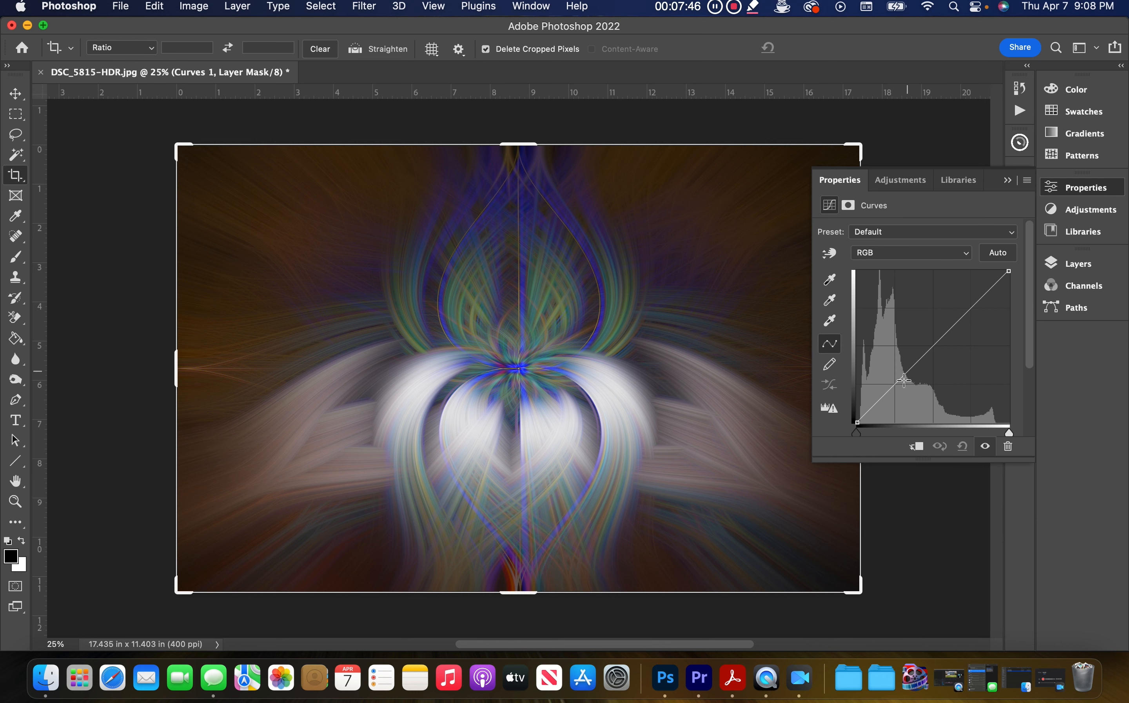
{"action": "left_click_drag", "start_coordinate": [895, 384], "coordinate": [929, 355]}
{"action": "left_click", "coordinate": [928, 359]}
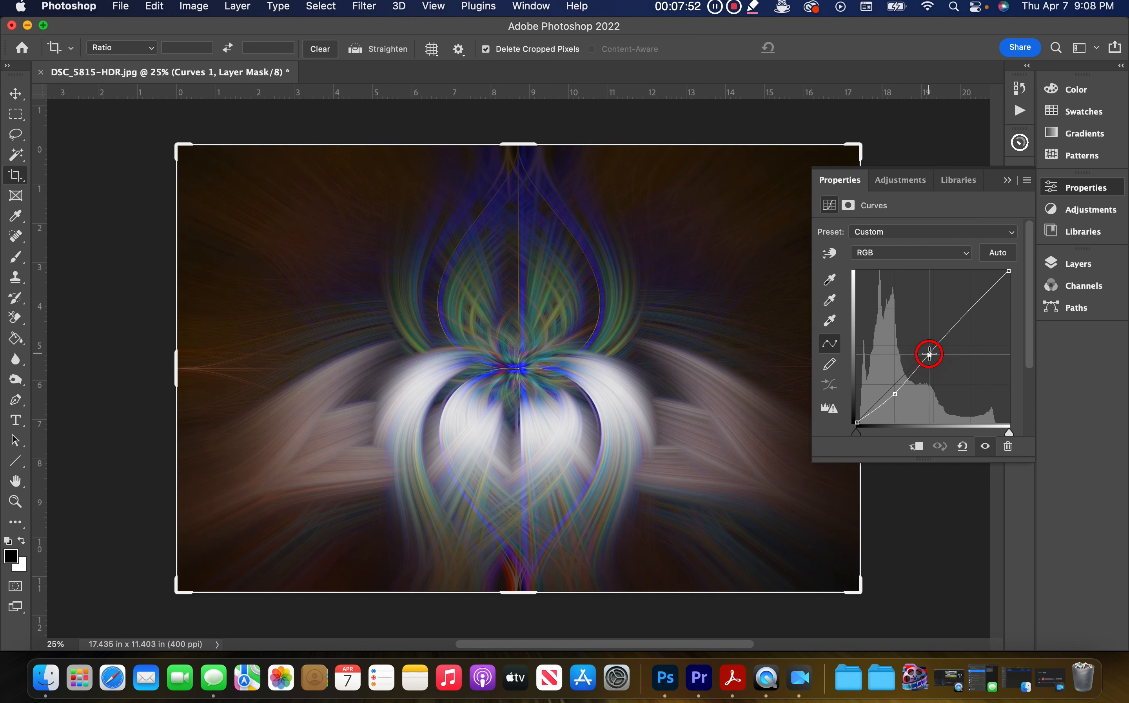
{"action": "left_click", "coordinate": [968, 311]}
{"action": "left_click_drag", "start_coordinate": [969, 311], "coordinate": [980, 311]}
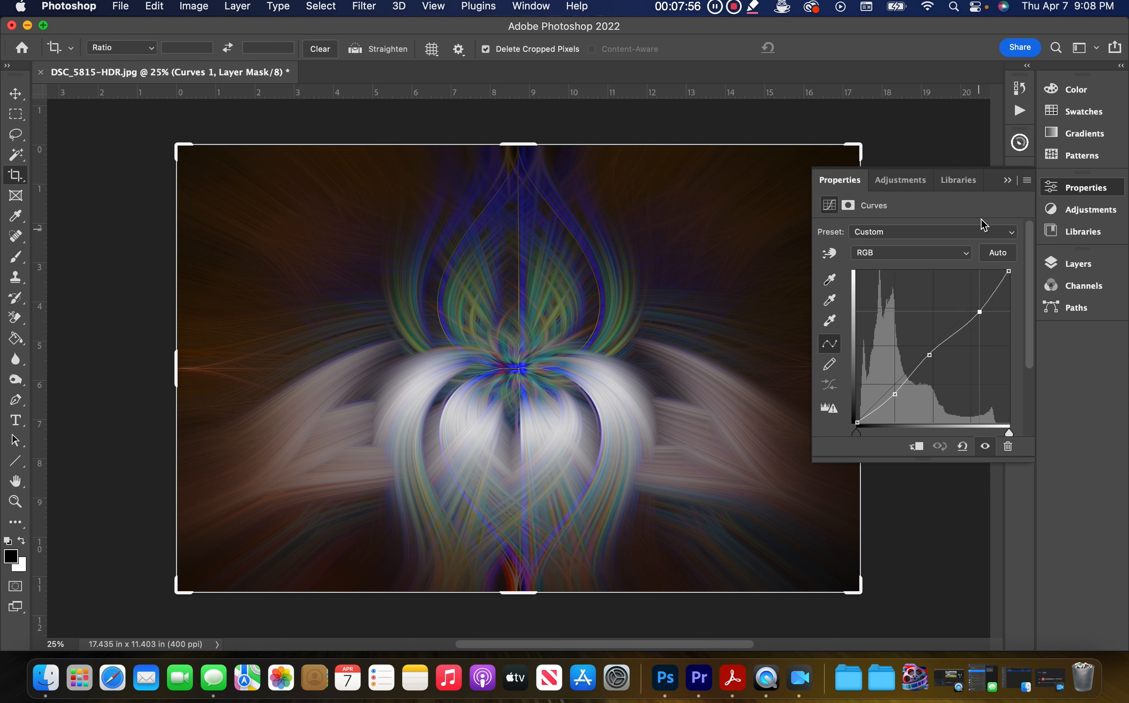
{"action": "left_click", "coordinate": [1007, 180]}
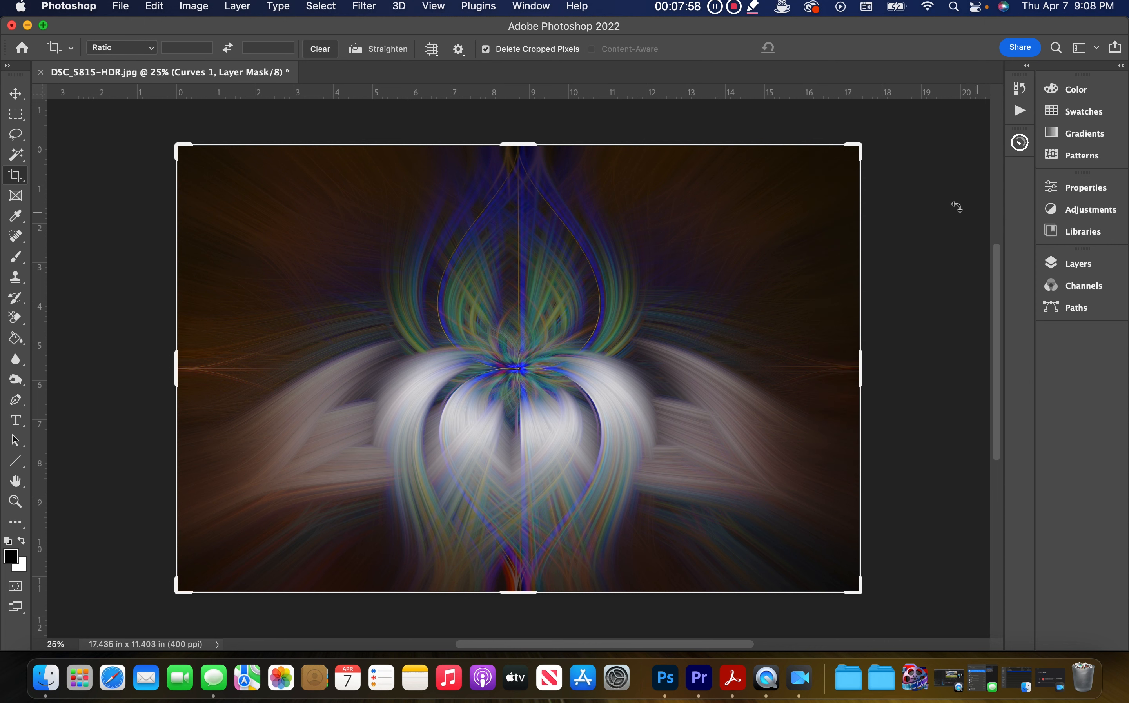
{"action": "left_click", "coordinate": [1080, 263]}
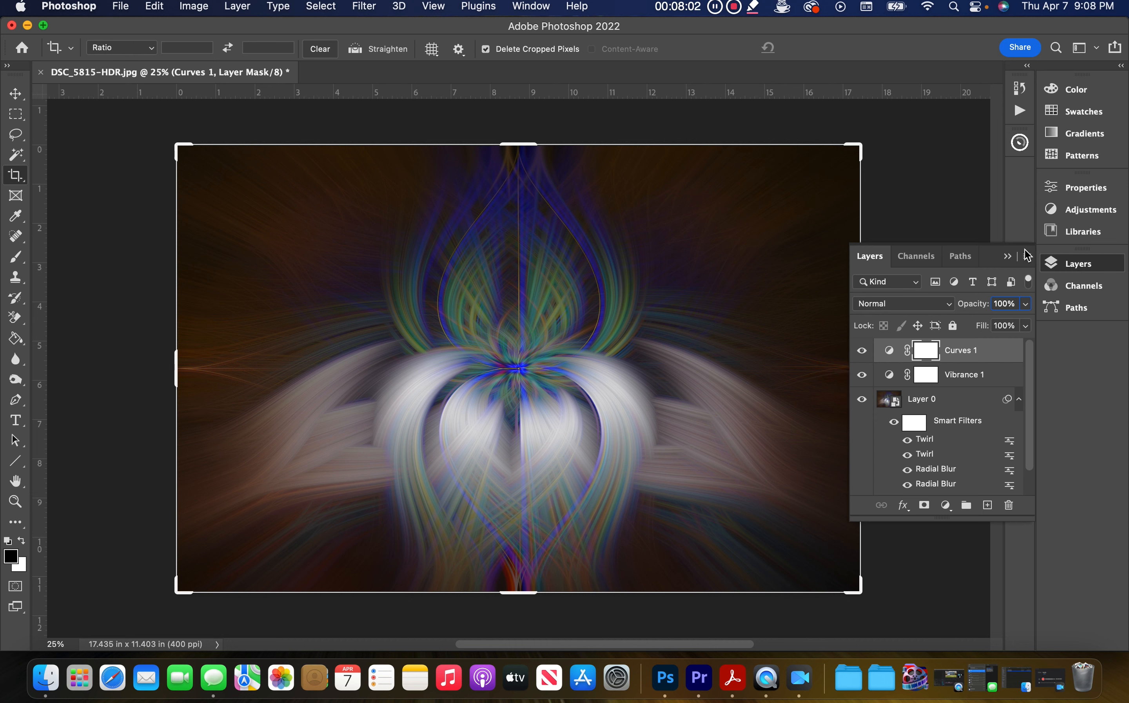
{"action": "left_click_drag", "start_coordinate": [1031, 424], "coordinate": [1032, 466]}
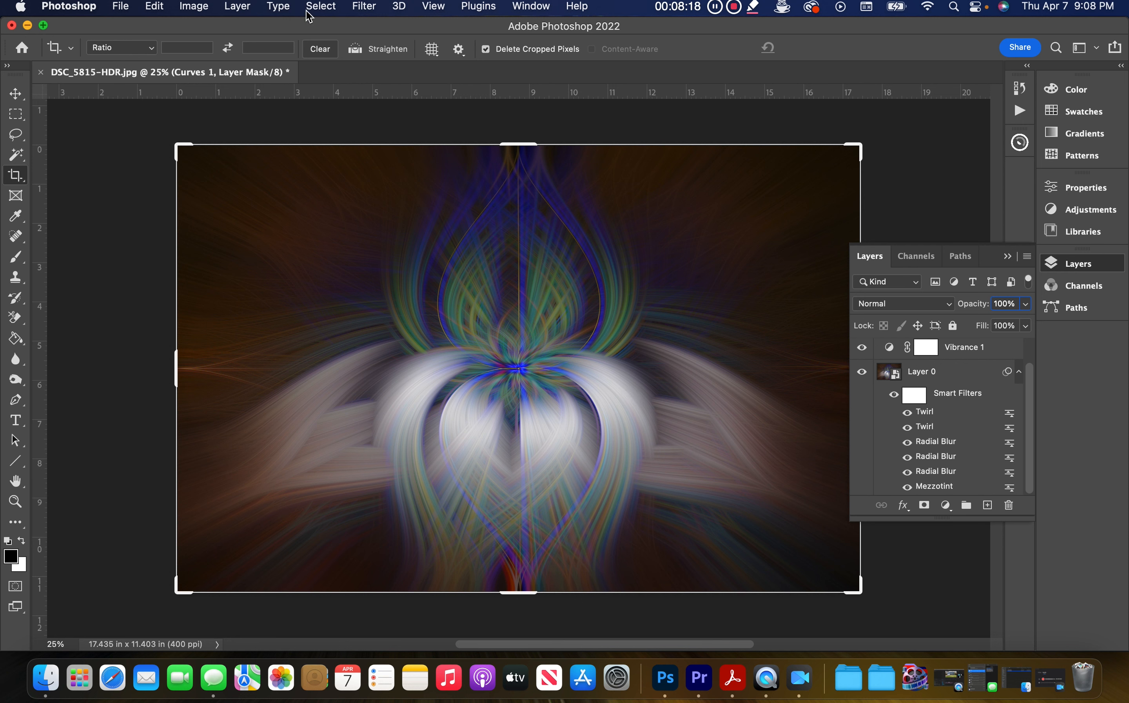
{"action": "left_click", "coordinate": [362, 8]}
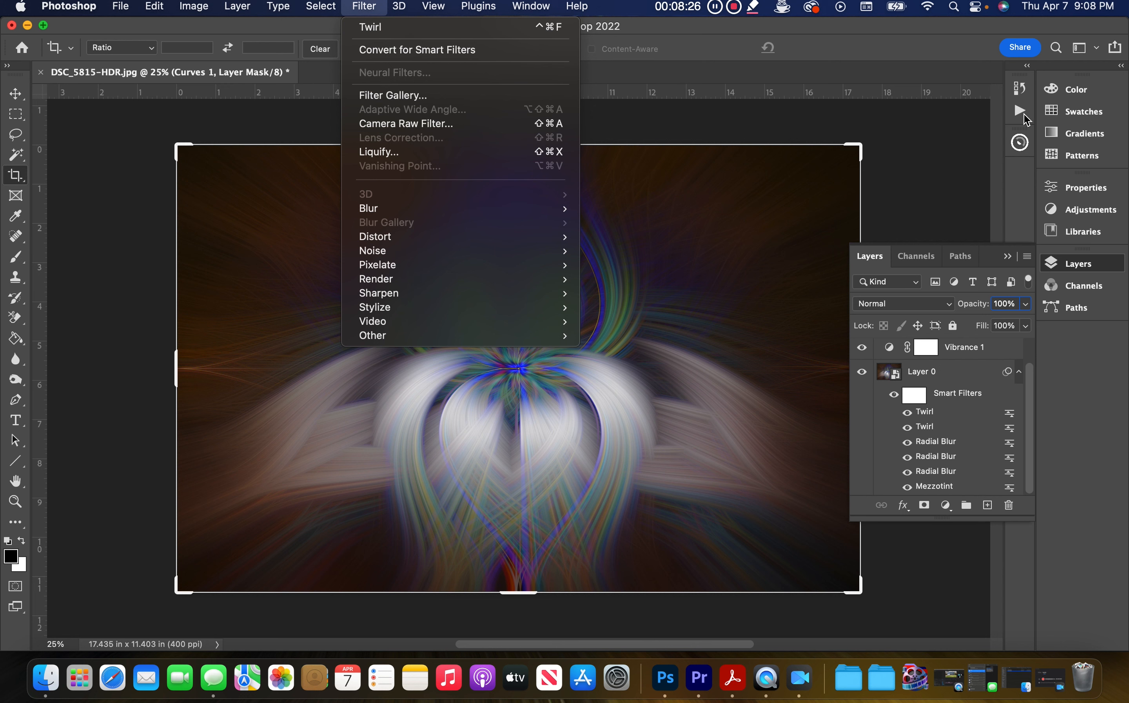
{"action": "left_click", "coordinate": [975, 137]}
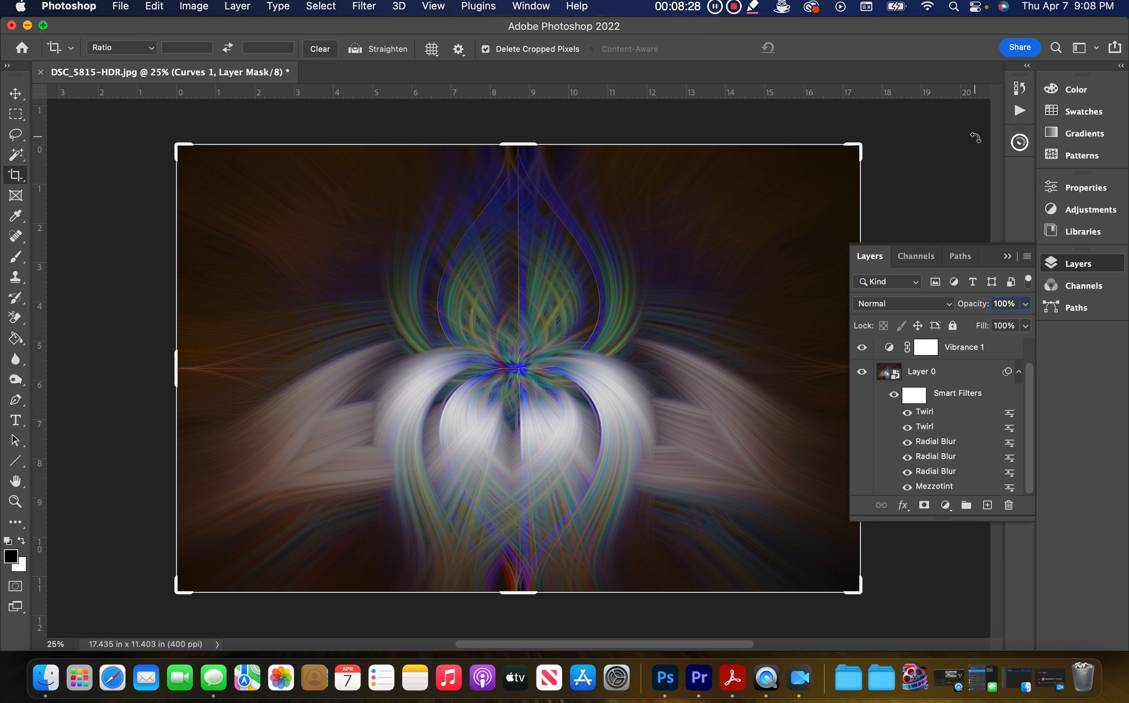
Step: Open the Actions panel and examine the recorded Twirl action and its steps
{"action": "left_click", "coordinate": [1021, 114]}
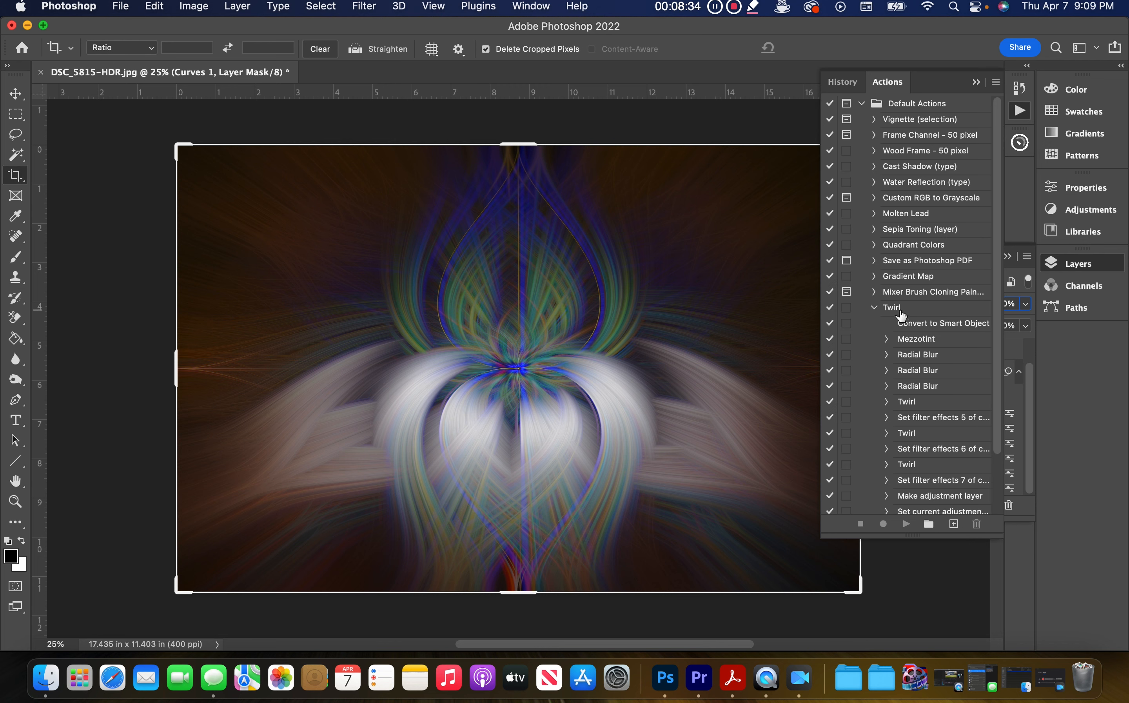
{"action": "left_click", "coordinate": [880, 307]}
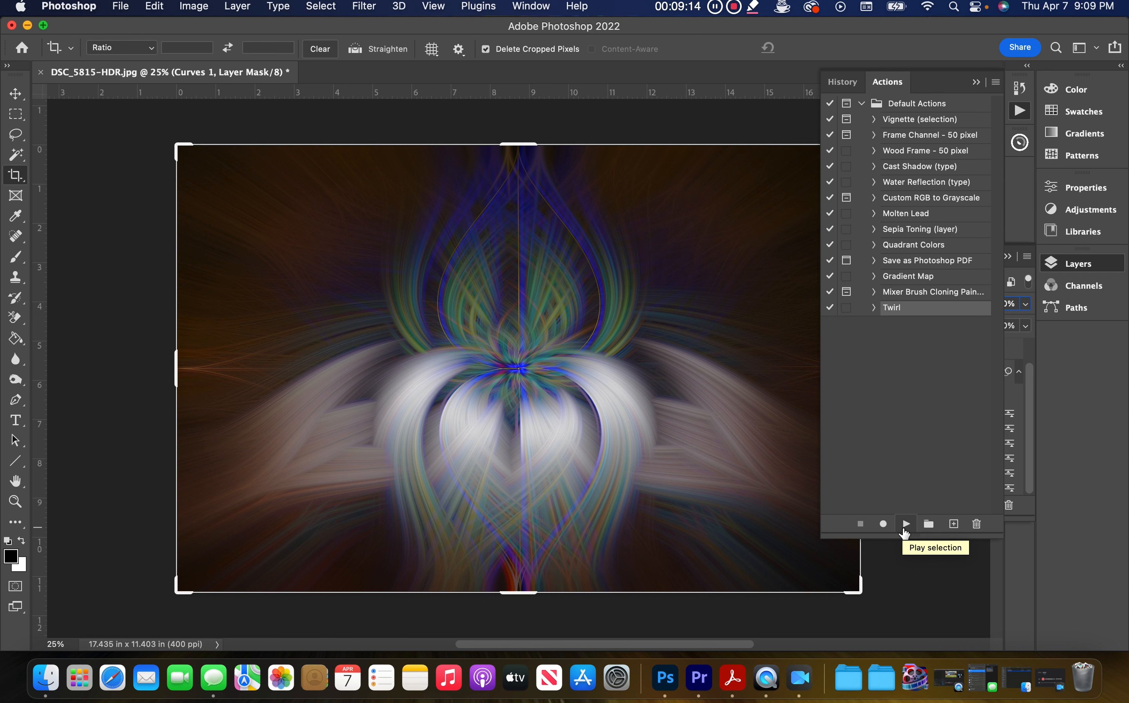
{"action": "left_click", "coordinate": [904, 532]}
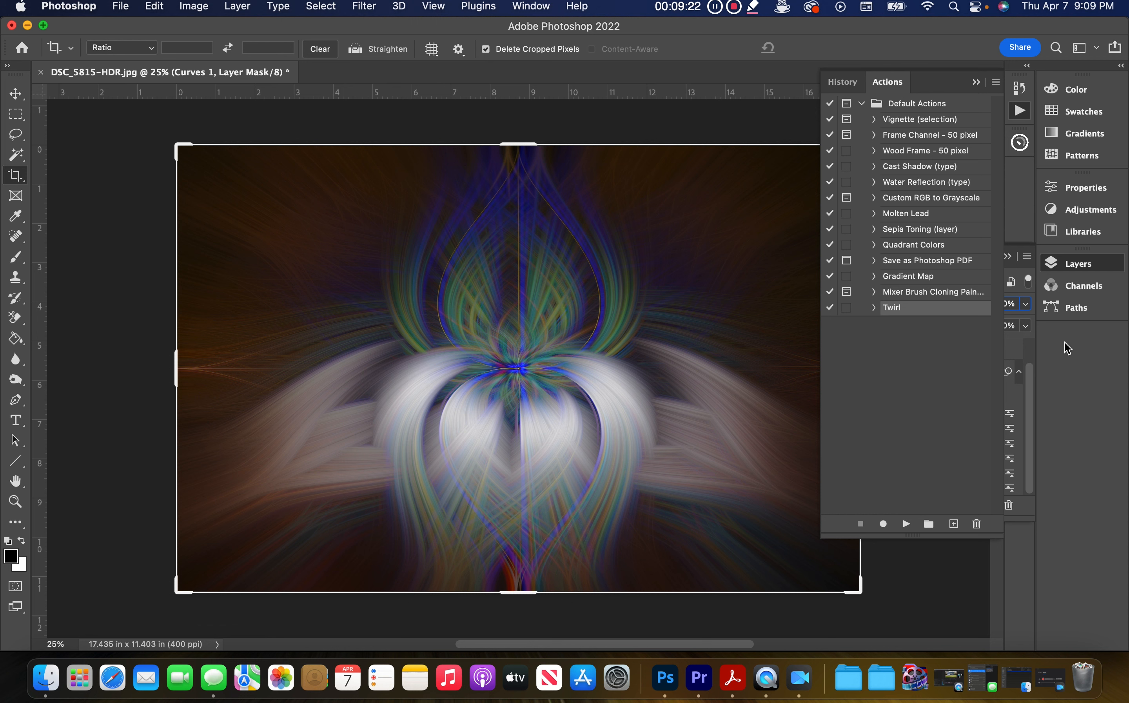
{"action": "left_click", "coordinate": [977, 82]}
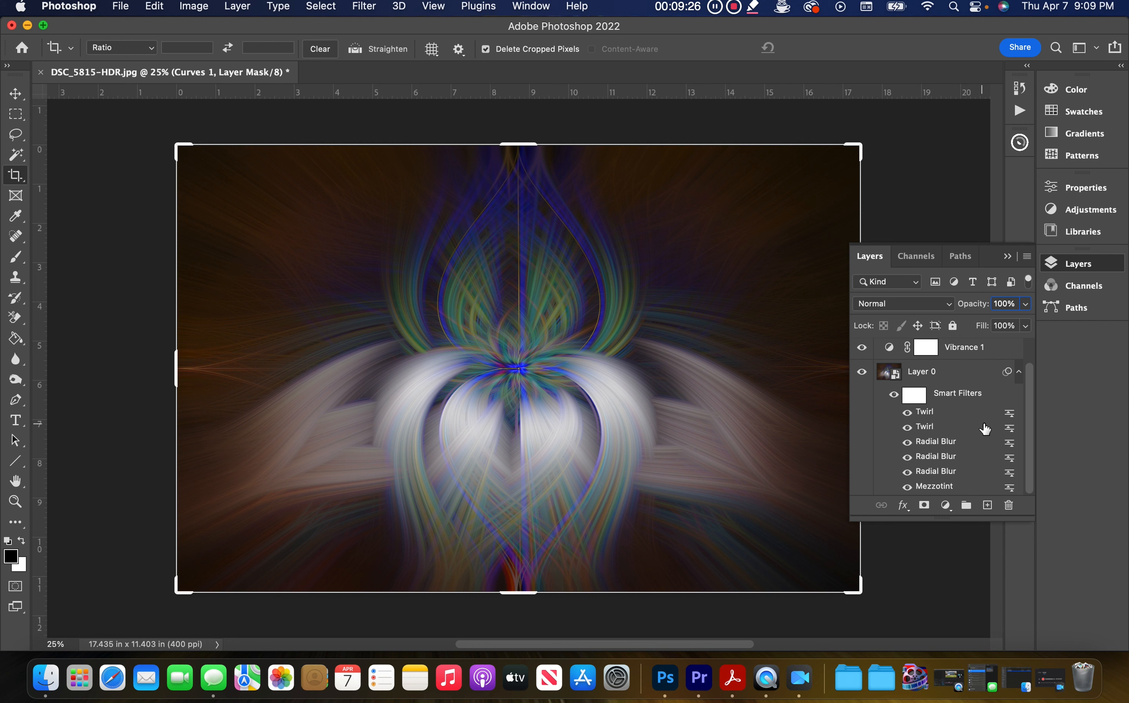
Step: Reopen the Actions panel with the recorded Twirl action selected
{"action": "right_click", "coordinate": [1011, 414]}
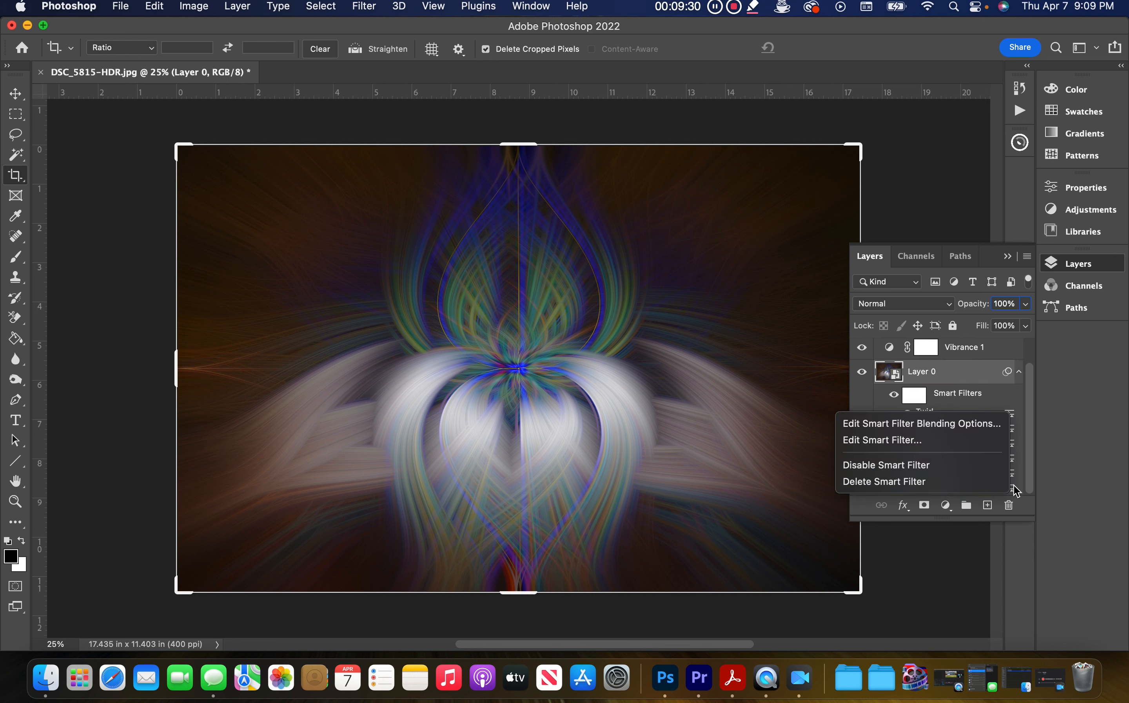
{"action": "left_click", "coordinate": [927, 218]}
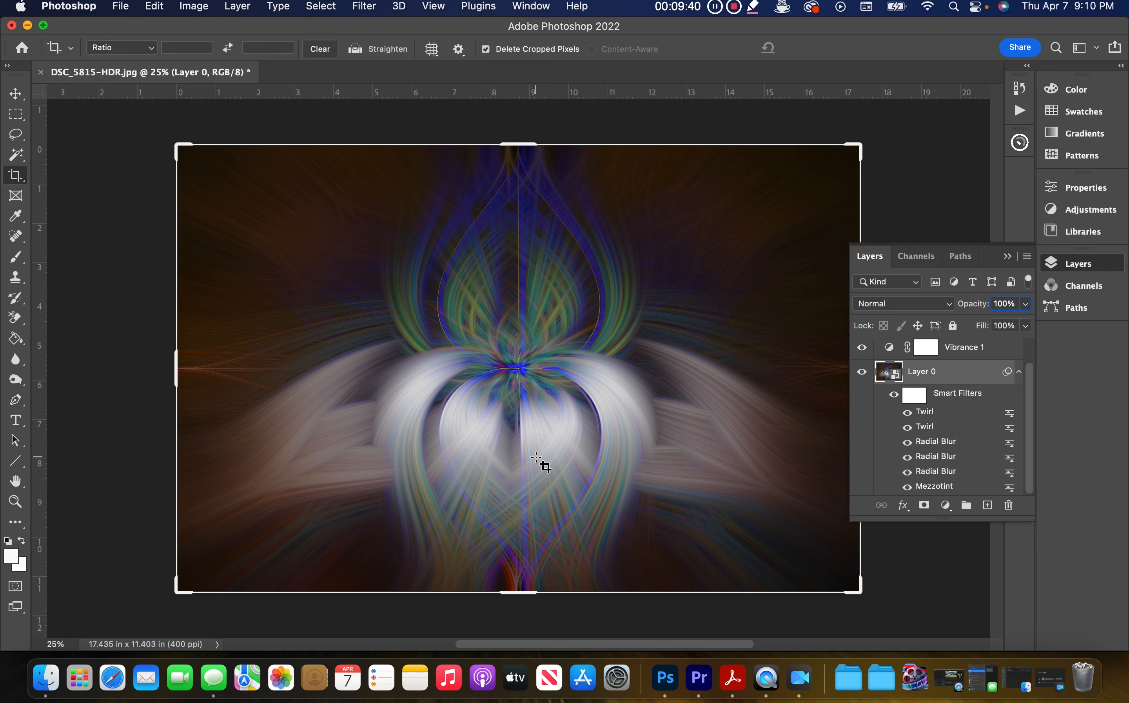
{"action": "left_click", "coordinate": [1018, 116]}
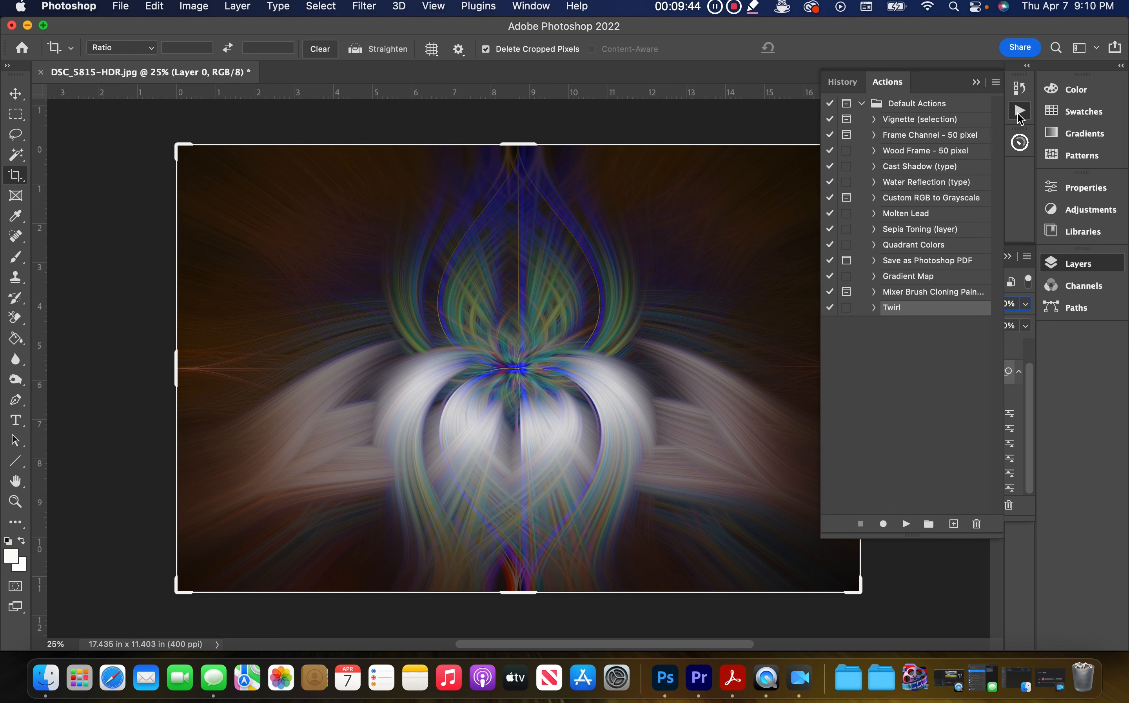